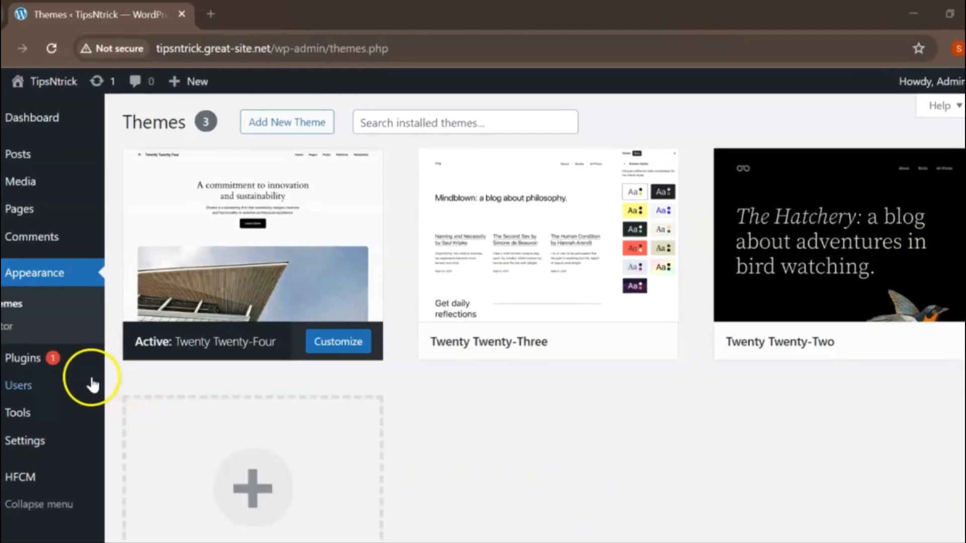
# Apply the bulk Deactivate action to the installed plugins Akismet Anti-spam: Spam Protection and Hello Dolly.
pyautogui.moveTo(55, 360)
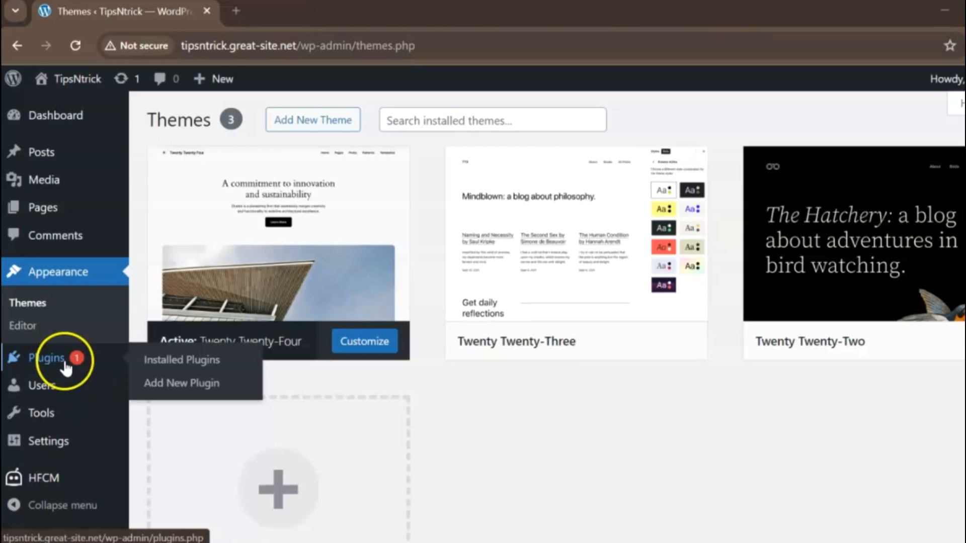
pyautogui.click(169, 361)
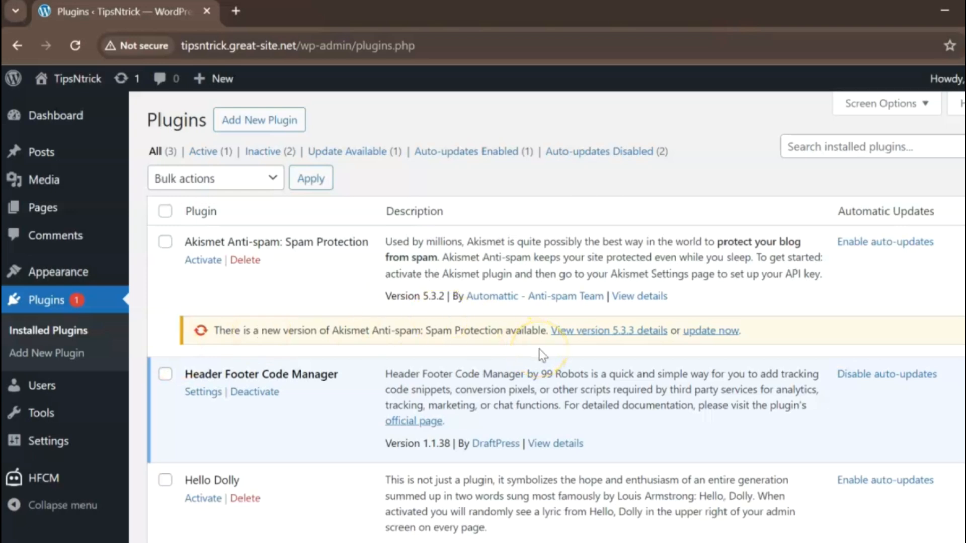
pyautogui.scroll(-3, 542, 355)
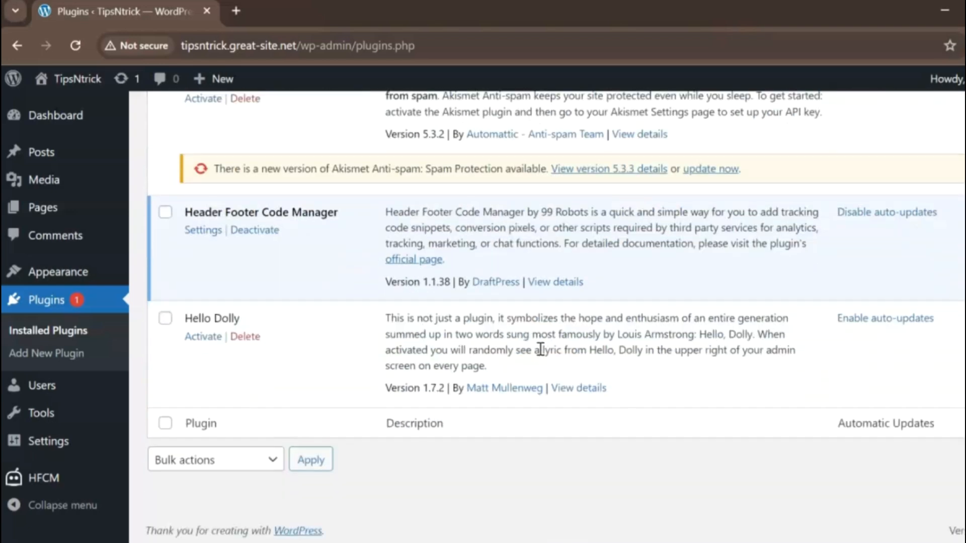
pyautogui.click(163, 320)
pyautogui.scroll(3, 165, 330)
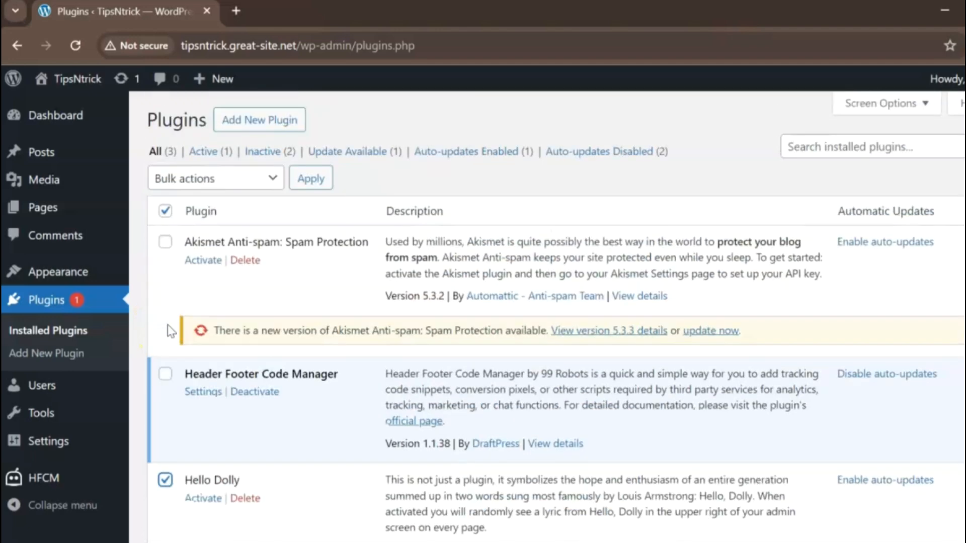
pyautogui.click(165, 246)
pyautogui.click(262, 184)
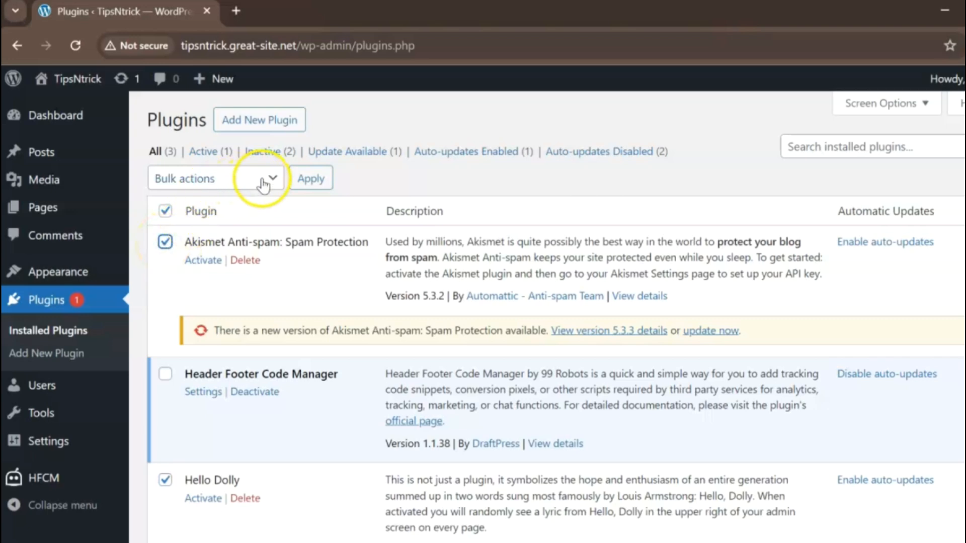
pyautogui.click(265, 182)
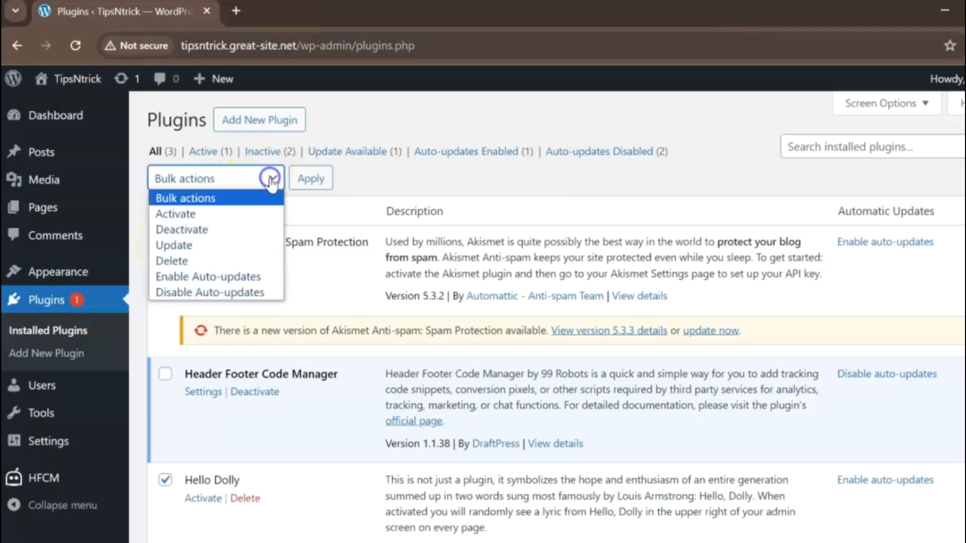
pyautogui.click(215, 233)
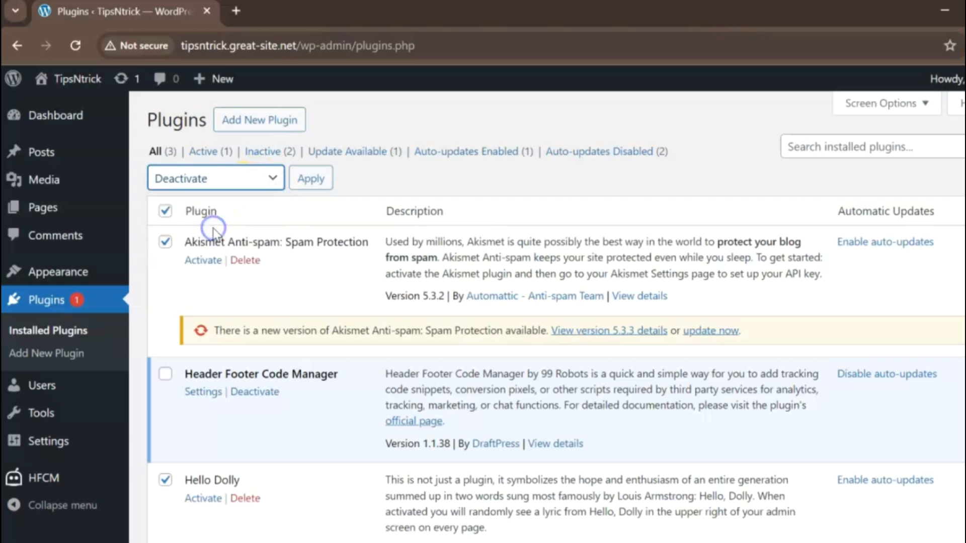
pyautogui.click(306, 188)
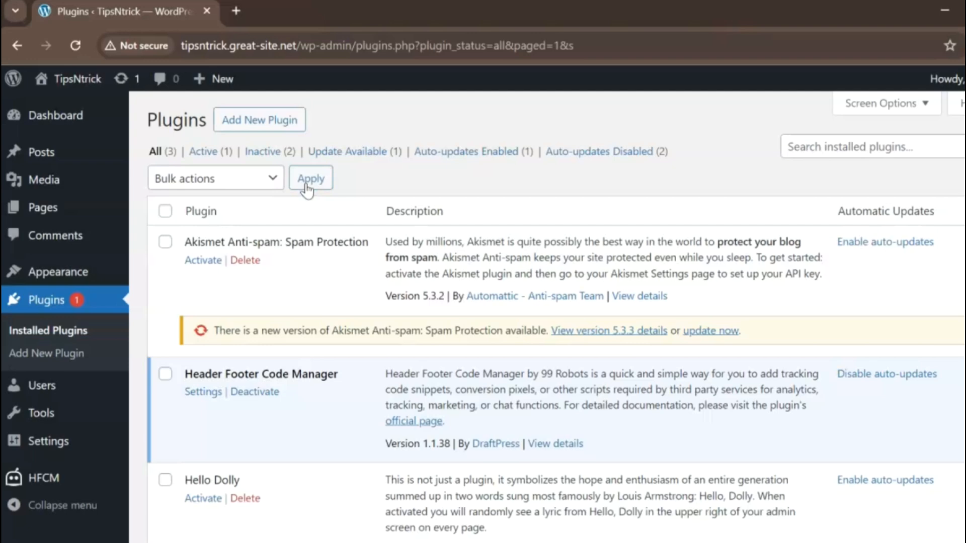
# Delete the Akismet Anti-spam: Spam Protection and Hello Dolly plugins together with a bulk action, including their data.
pyautogui.click(165, 243)
pyautogui.scroll(-3, 166, 251)
pyautogui.click(166, 322)
pyautogui.scroll(3, 308, 258)
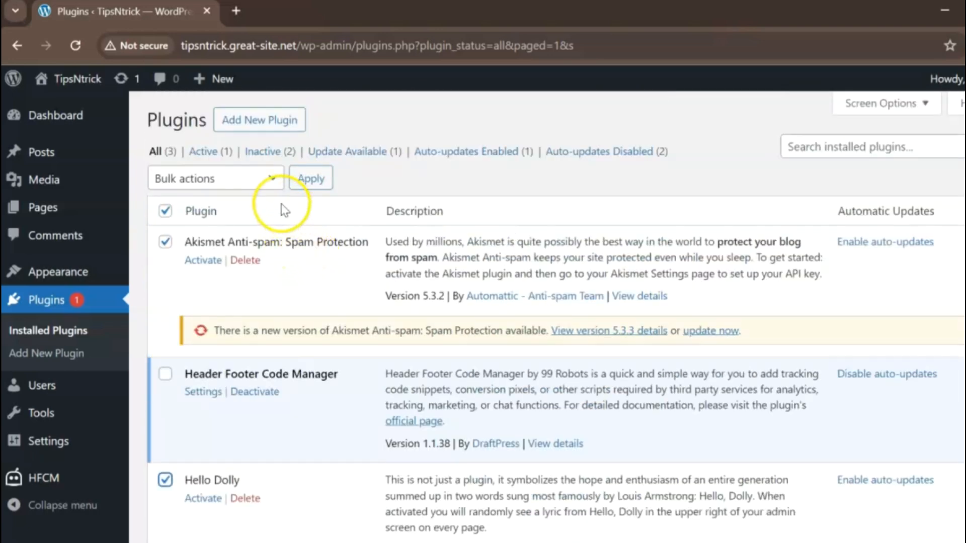
pyautogui.click(271, 178)
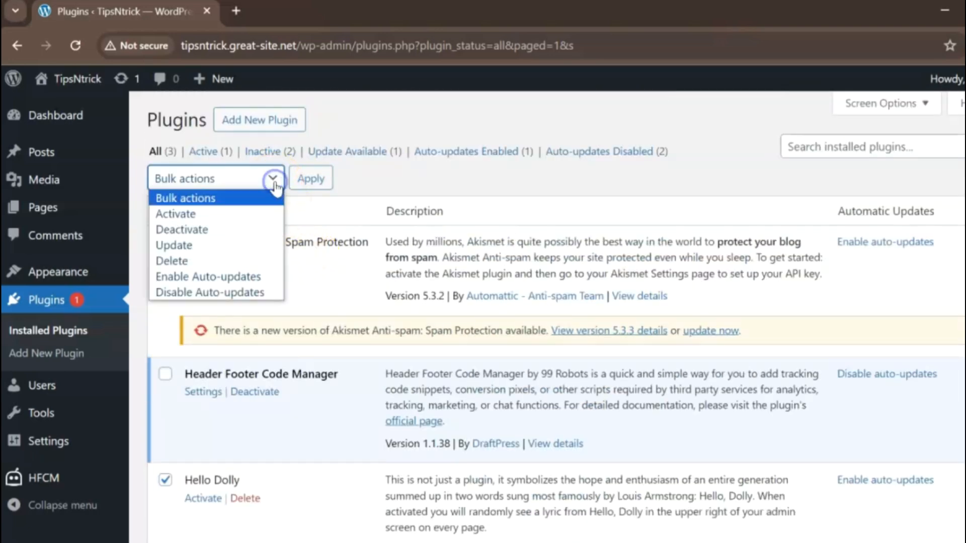
pyautogui.click(171, 261)
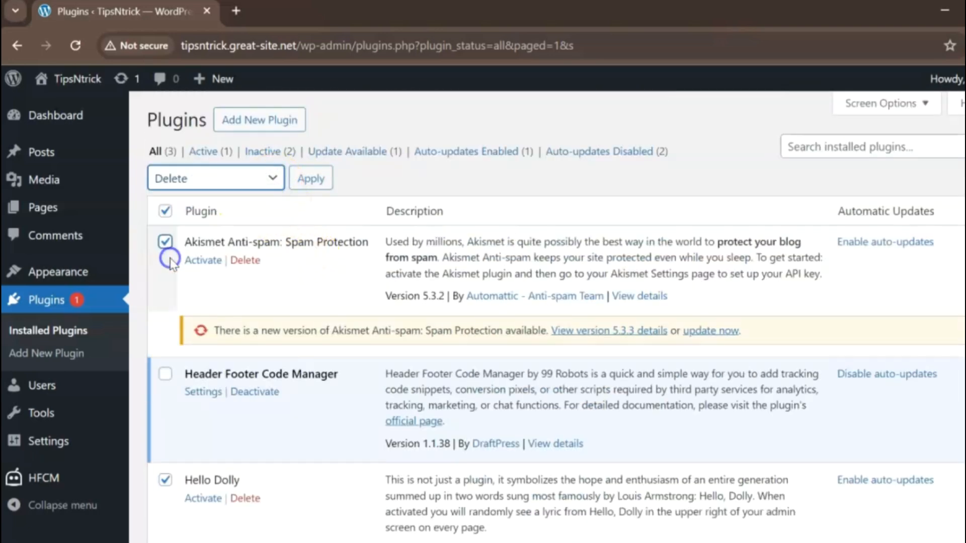
pyautogui.click(310, 181)
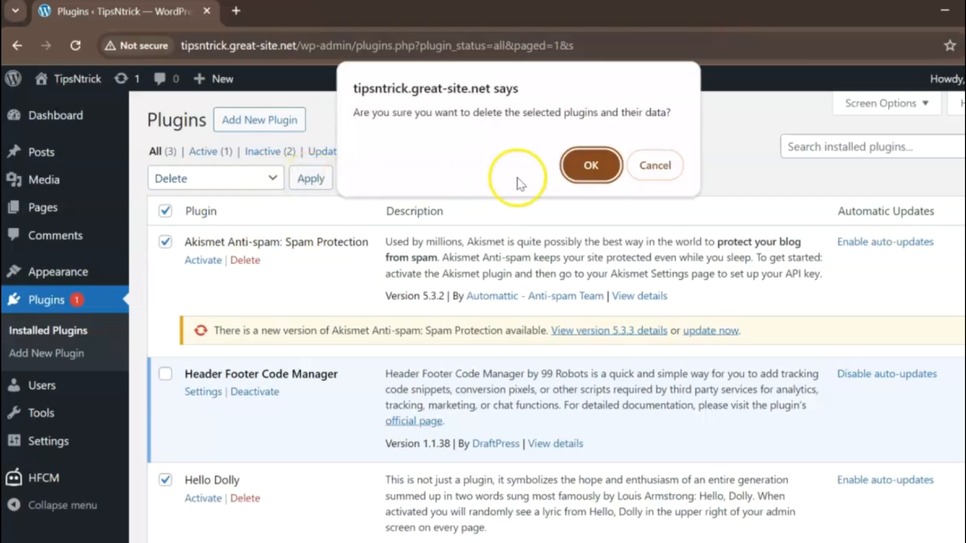
pyautogui.click(592, 166)
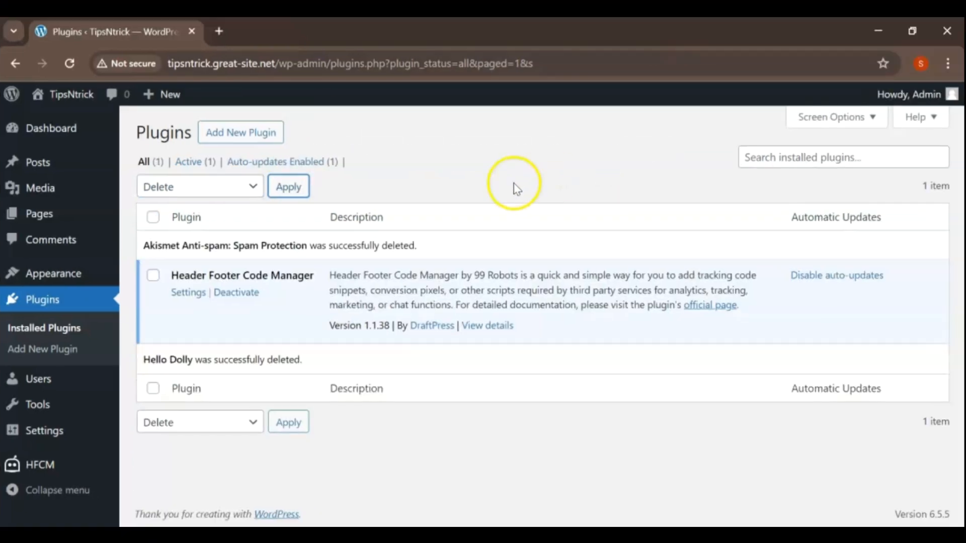
# Find the theme CREAM MAGAZINE among the themes available to add, and install and activate it.
pyautogui.moveTo(53, 271)
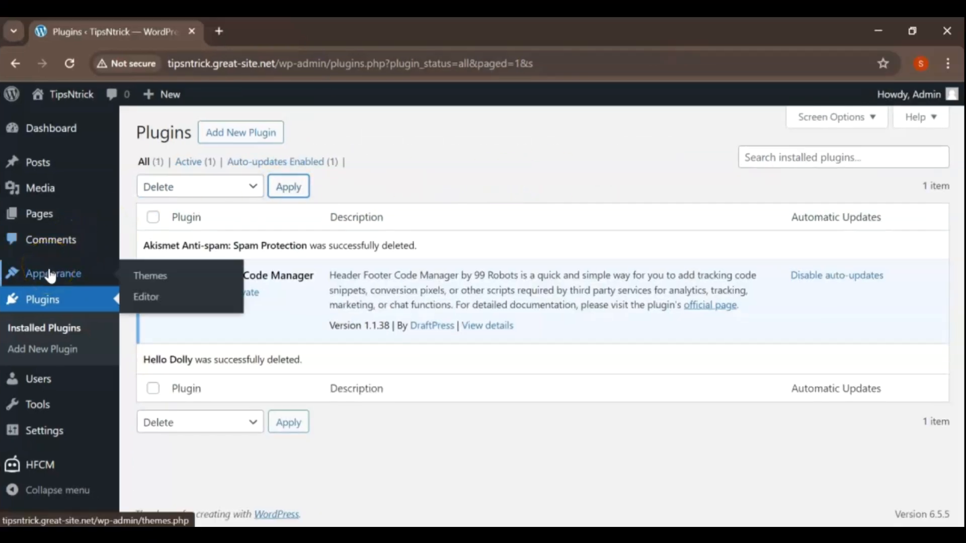
pyautogui.click(166, 277)
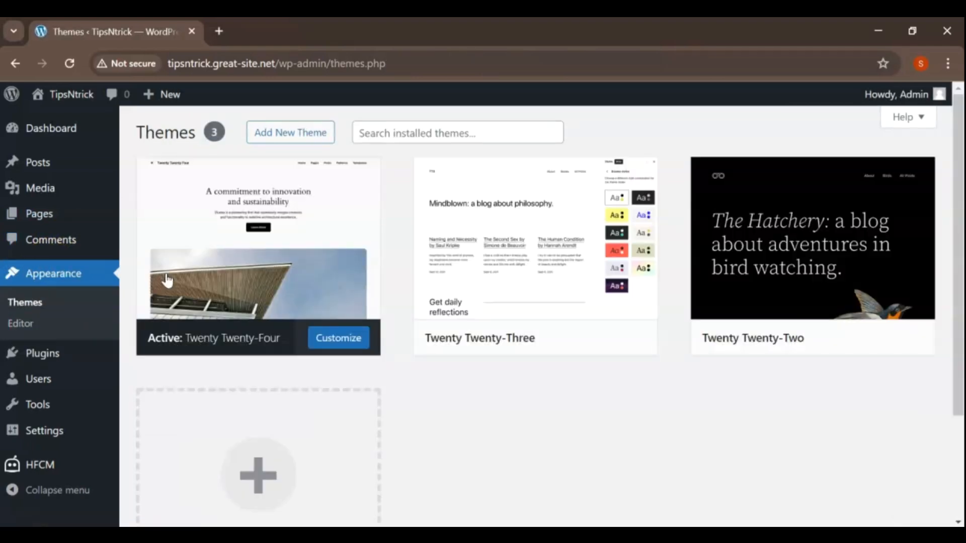
pyautogui.moveTo(173, 280)
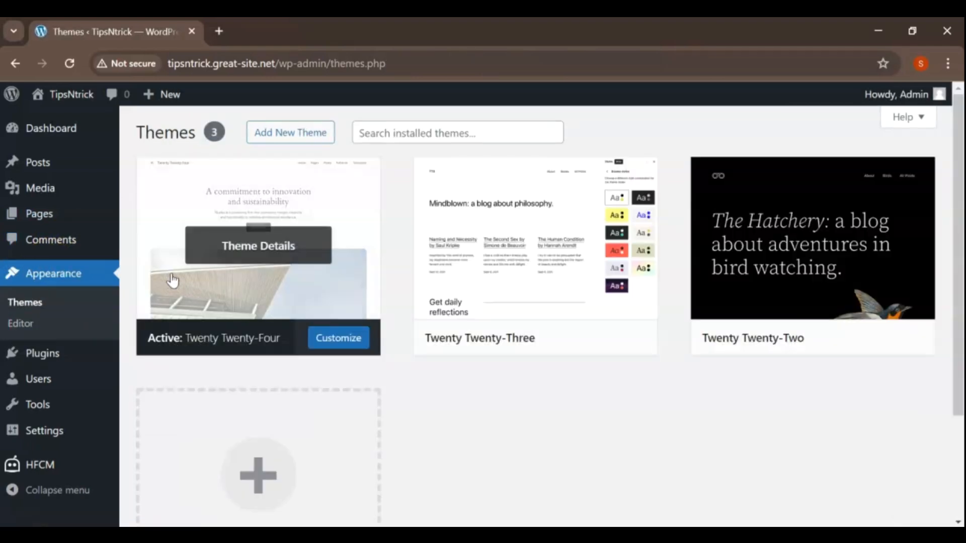
pyautogui.click(295, 133)
pyautogui.click(353, 130)
pyautogui.click(772, 172)
pyautogui.write('CREAM MAGAZINE')
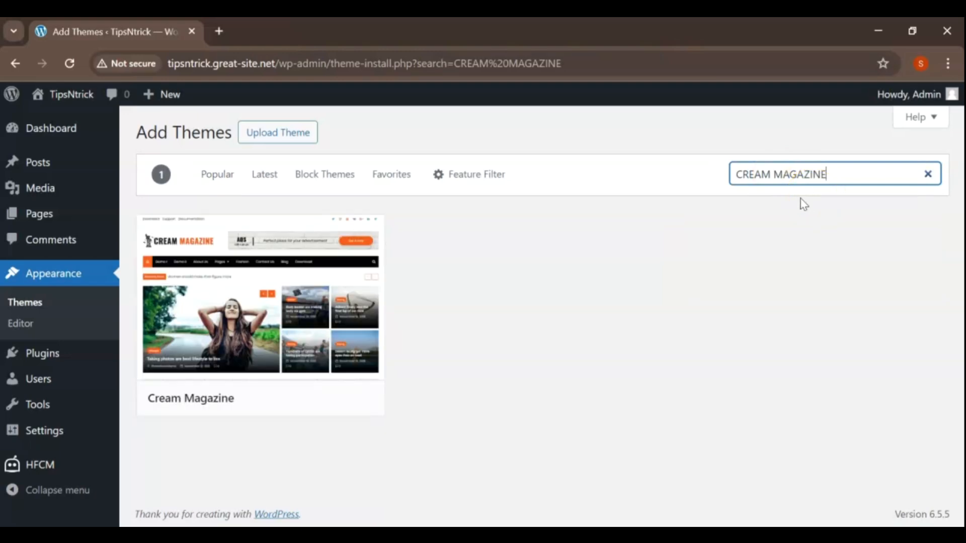
pyautogui.click(300, 398)
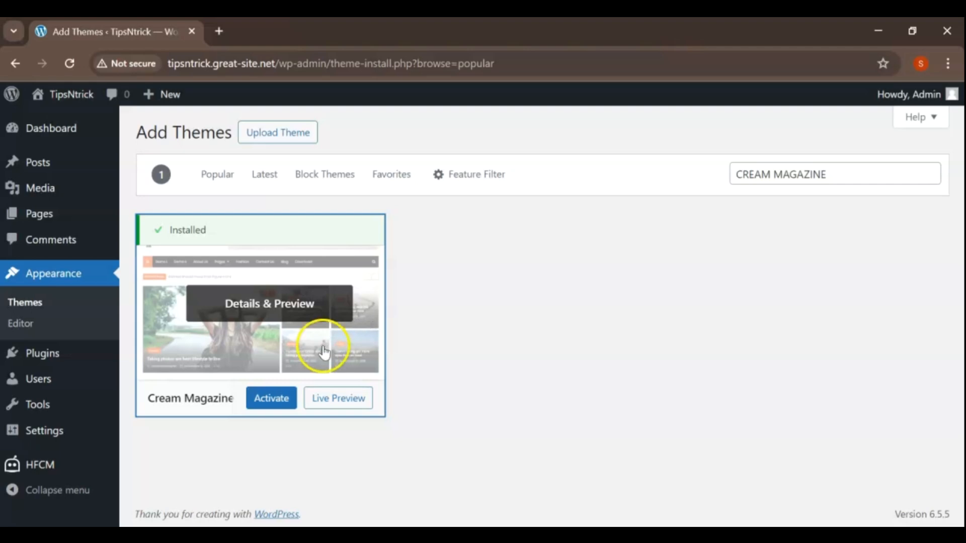
pyautogui.click(272, 400)
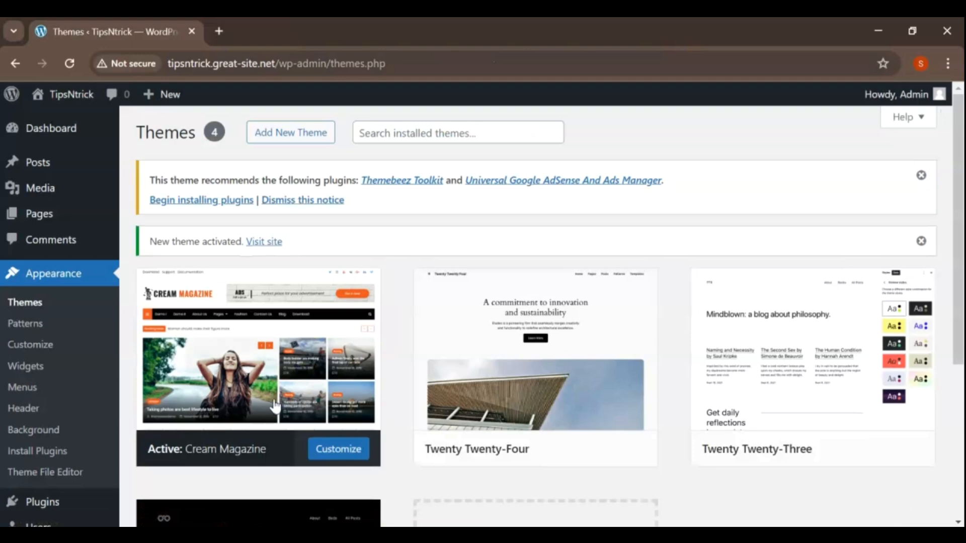
# Examine the active Cream Magazine theme's details, including its preview image, description and tags.
pyautogui.moveTo(311, 345)
pyautogui.scroll(-3, 311, 345)
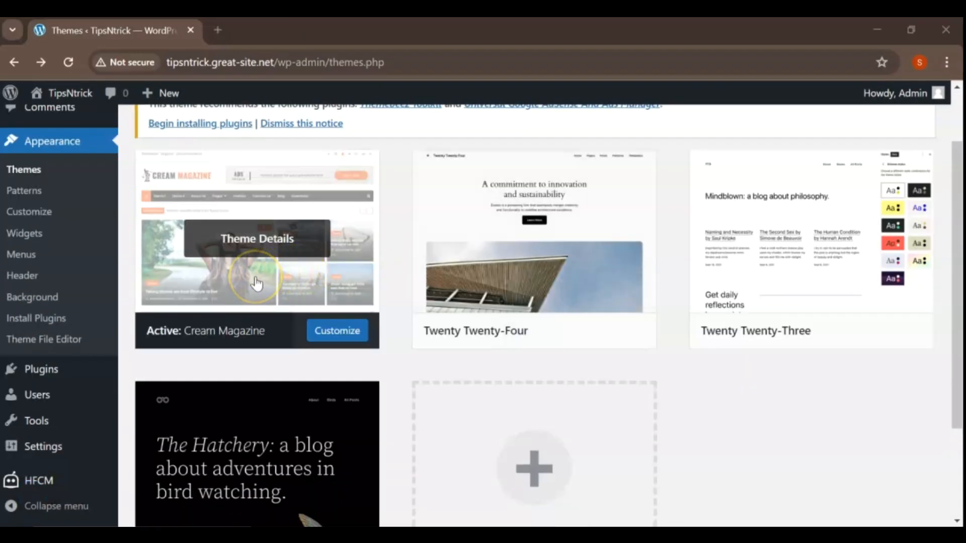
pyautogui.click(256, 283)
pyautogui.click(542, 274)
pyautogui.scroll(-3, 544, 276)
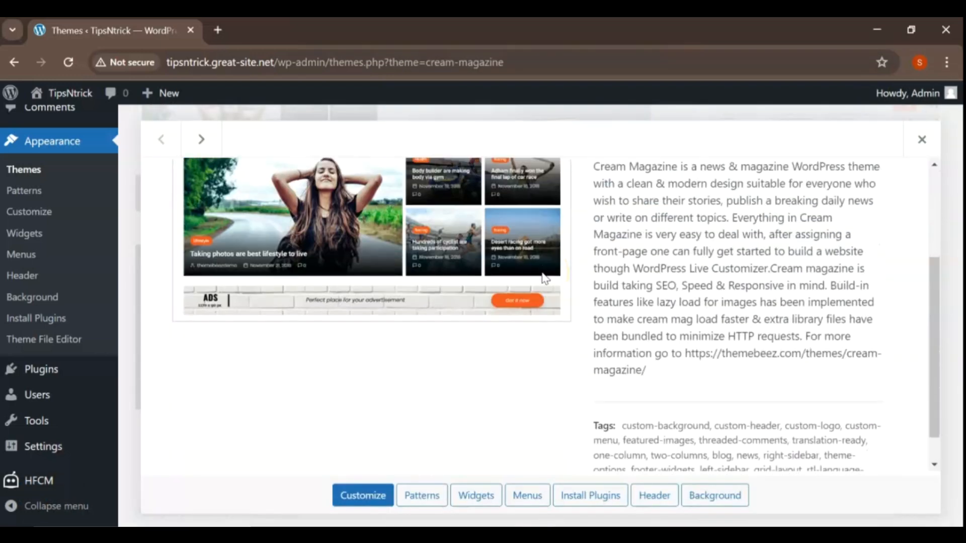
pyautogui.scroll(5, 543, 278)
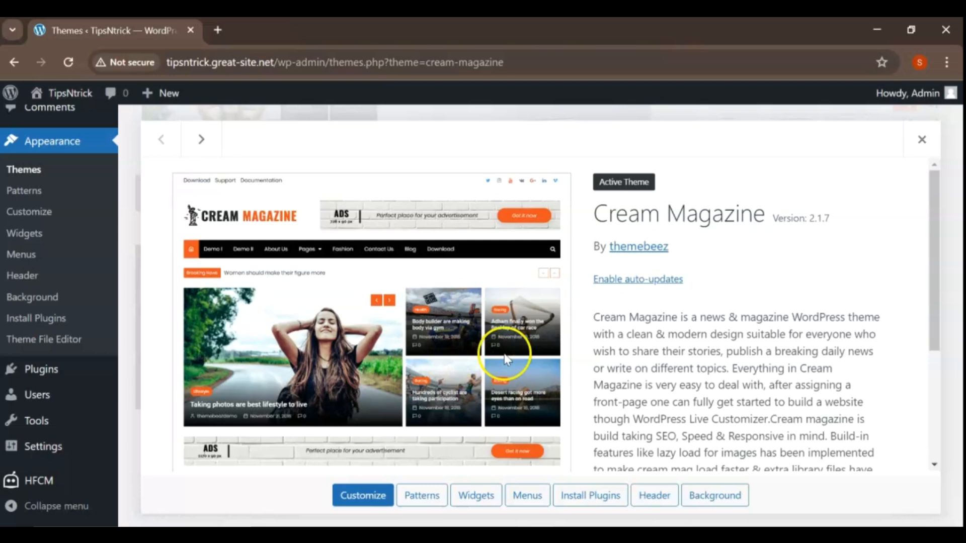
pyautogui.scroll(-3, 506, 357)
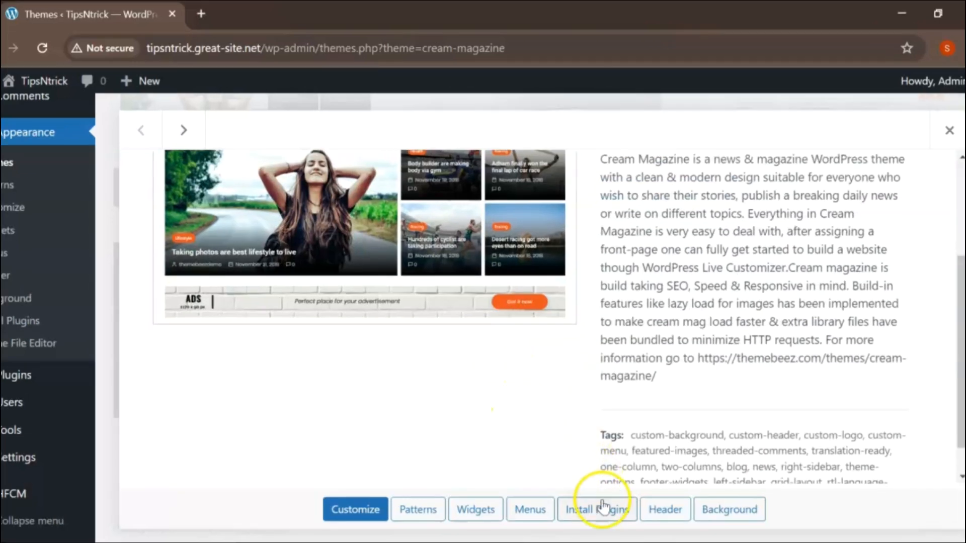
# Bulk-install the theme's recommended plugins, Themebeez Toolkit and Universal Google AdSense And Ads Manager.
pyautogui.click(597, 512)
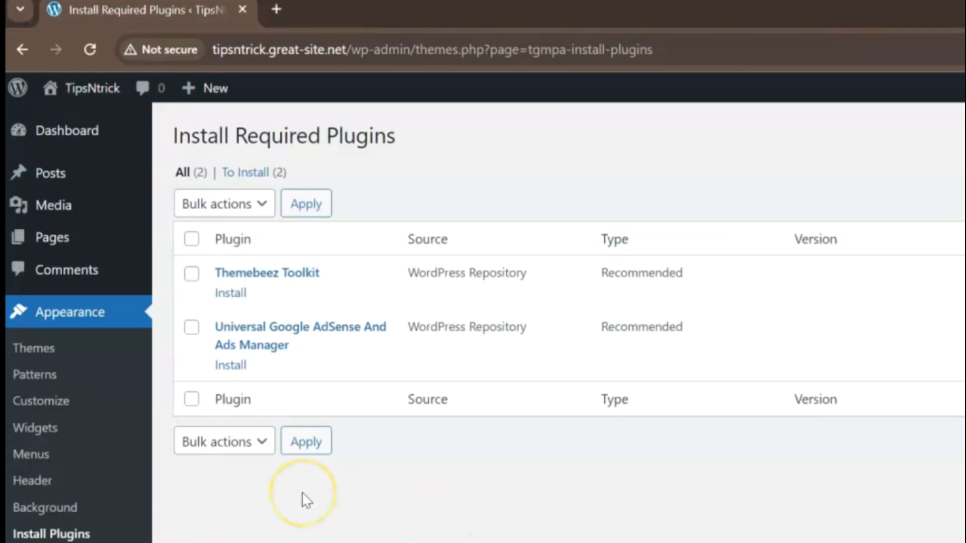
pyautogui.click(191, 274)
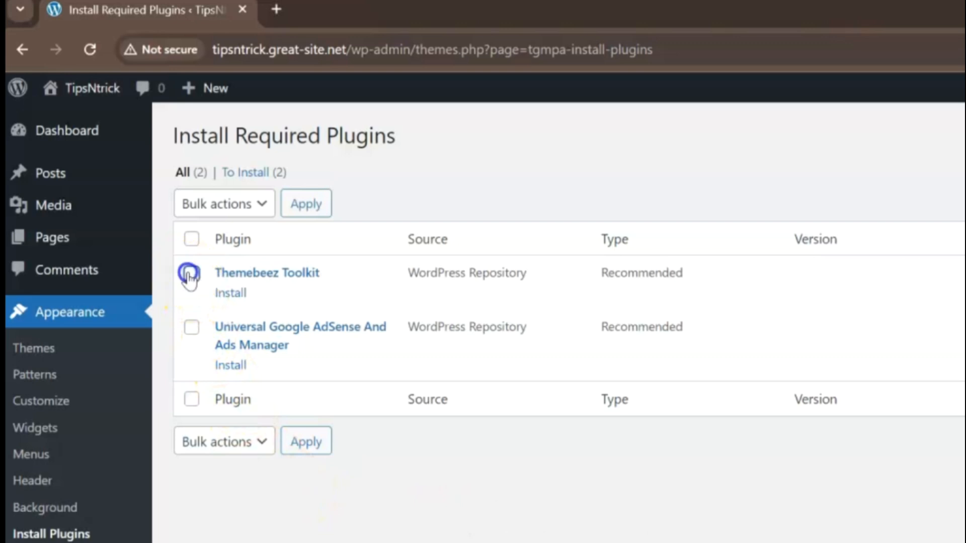
pyautogui.click(191, 327)
pyautogui.click(262, 205)
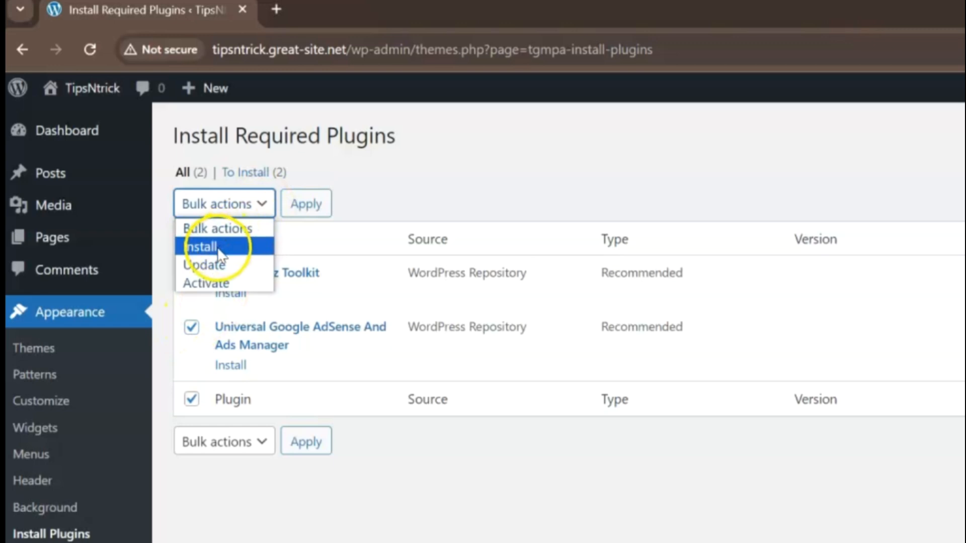
pyautogui.click(219, 247)
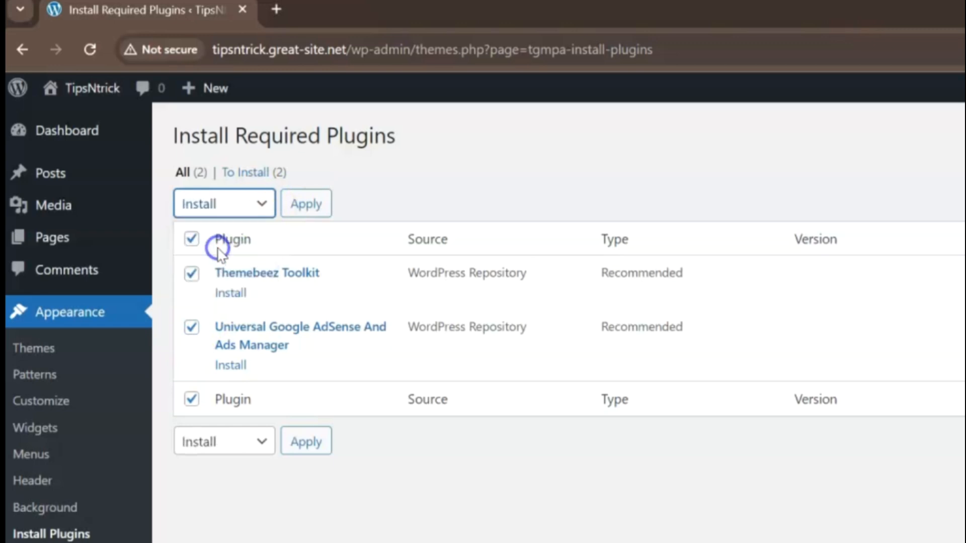
pyautogui.click(321, 209)
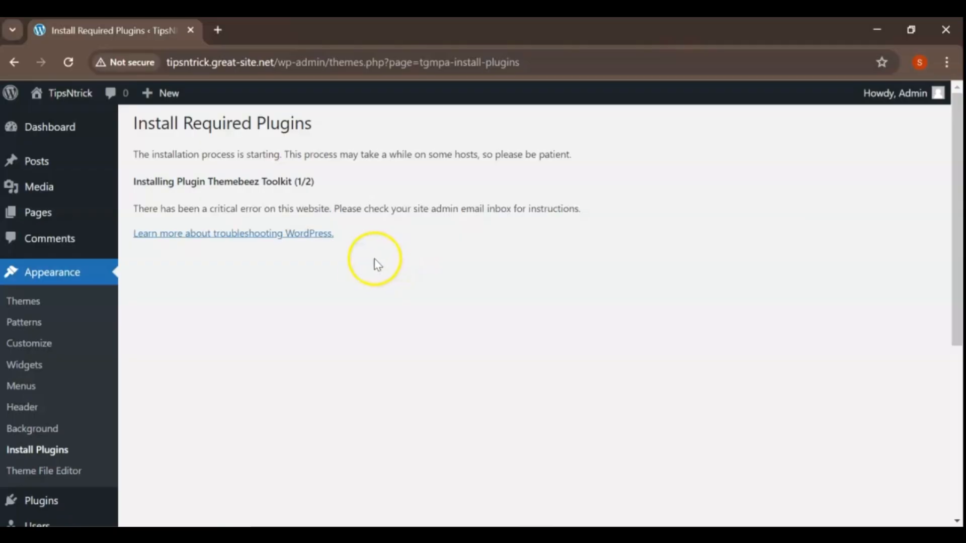
# Reload the required plugins page and apply the bulk Activate action to both recommended plugins.
pyautogui.click(67, 62)
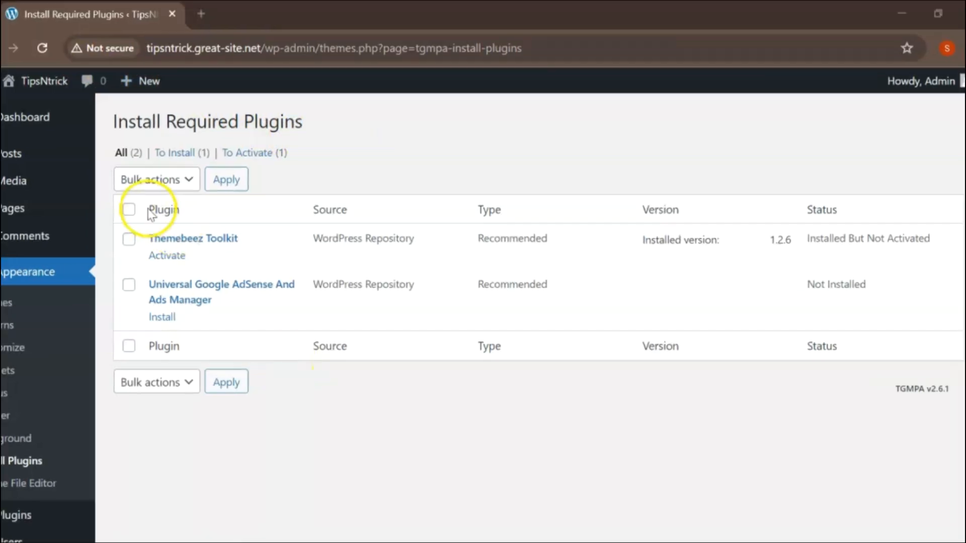
pyautogui.click(128, 209)
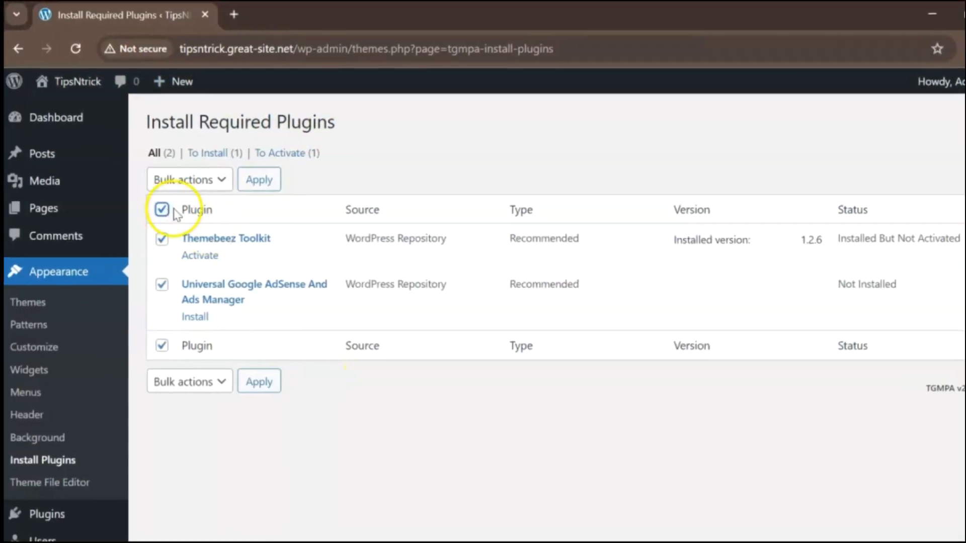
pyautogui.click(213, 185)
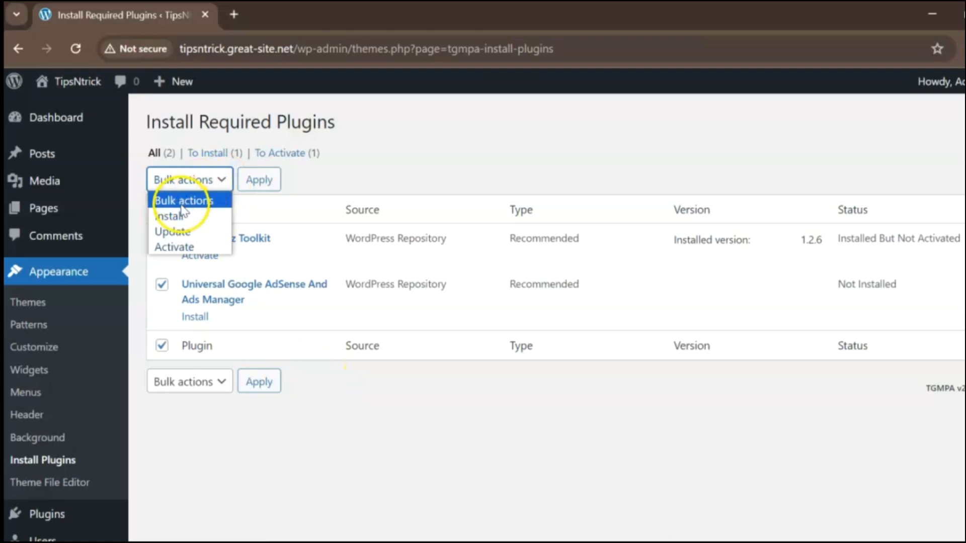
pyautogui.click(175, 246)
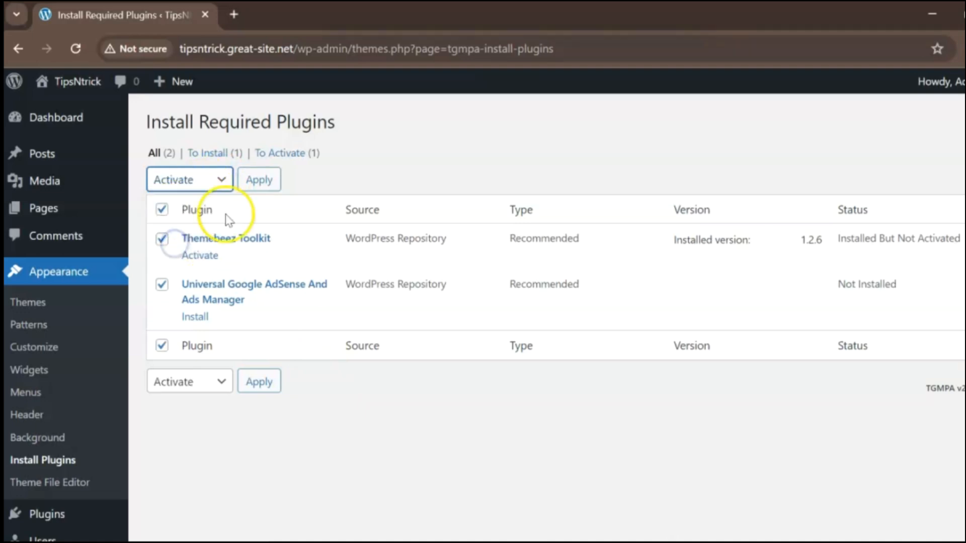
pyautogui.click(255, 187)
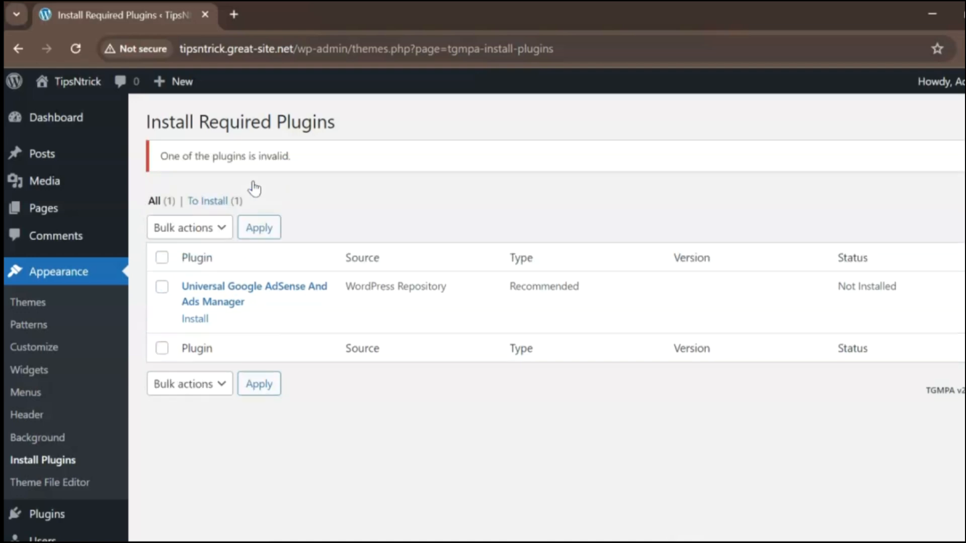
# Open the Cream Magazine theme's demo importer and import the Demo One content.
pyautogui.click(43, 304)
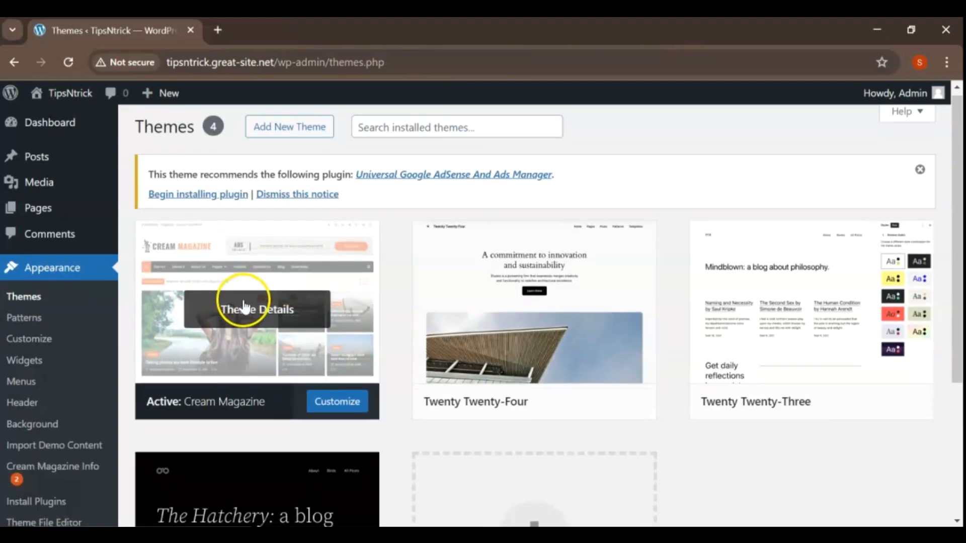
pyautogui.scroll(-3, 241, 301)
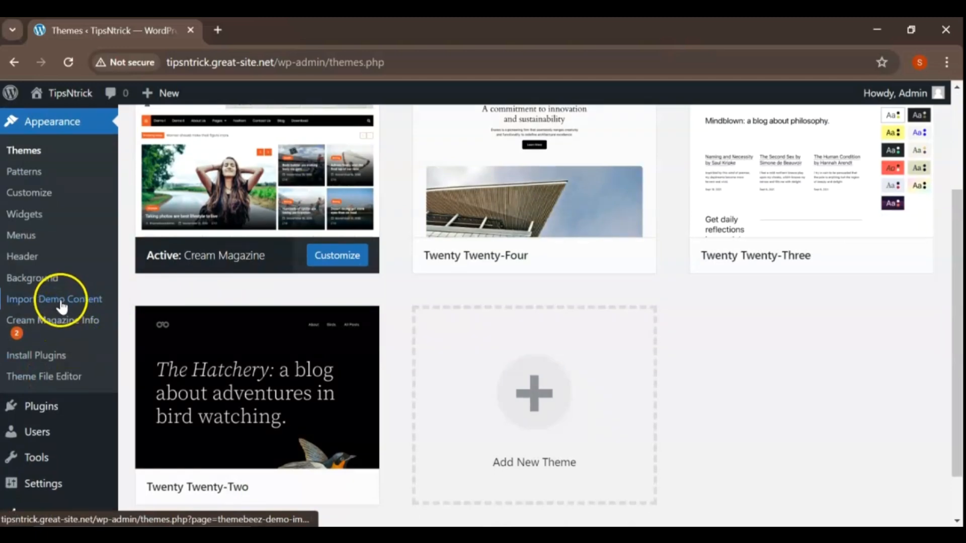
pyautogui.click(67, 301)
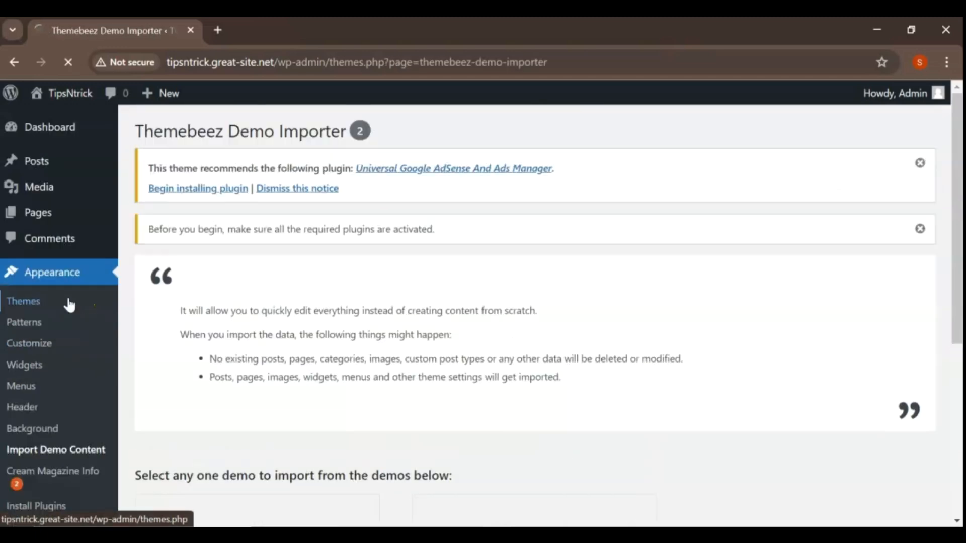
pyautogui.click(781, 336)
pyautogui.scroll(-5, 782, 337)
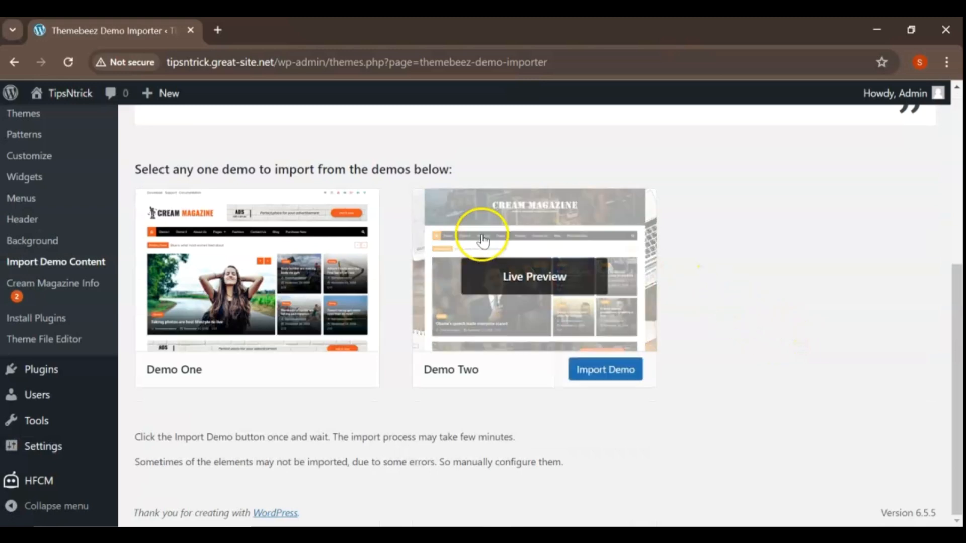
pyautogui.click(325, 370)
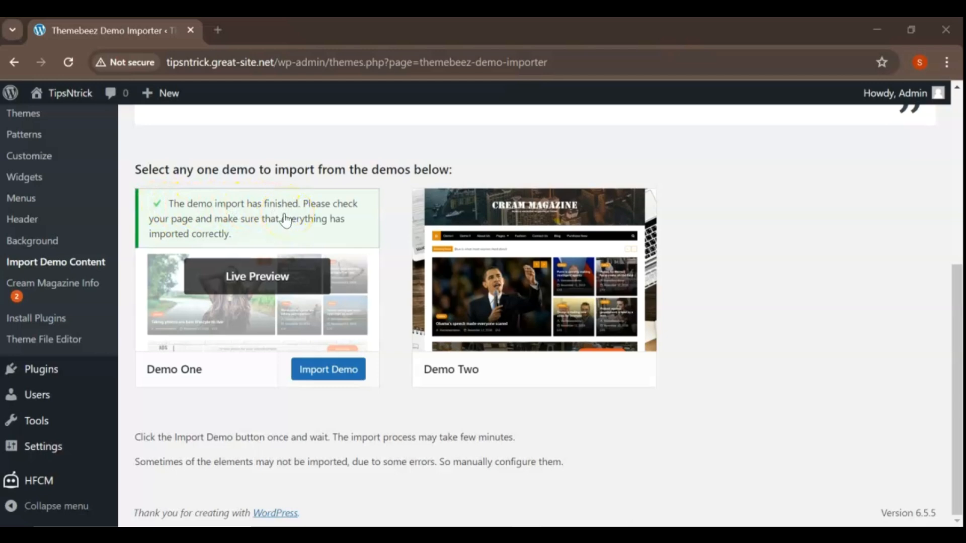
# Visit the live site and examine the imported home page from the header down to the Food section, returning to its top.
pyautogui.moveTo(77, 106)
pyautogui.click(67, 125)
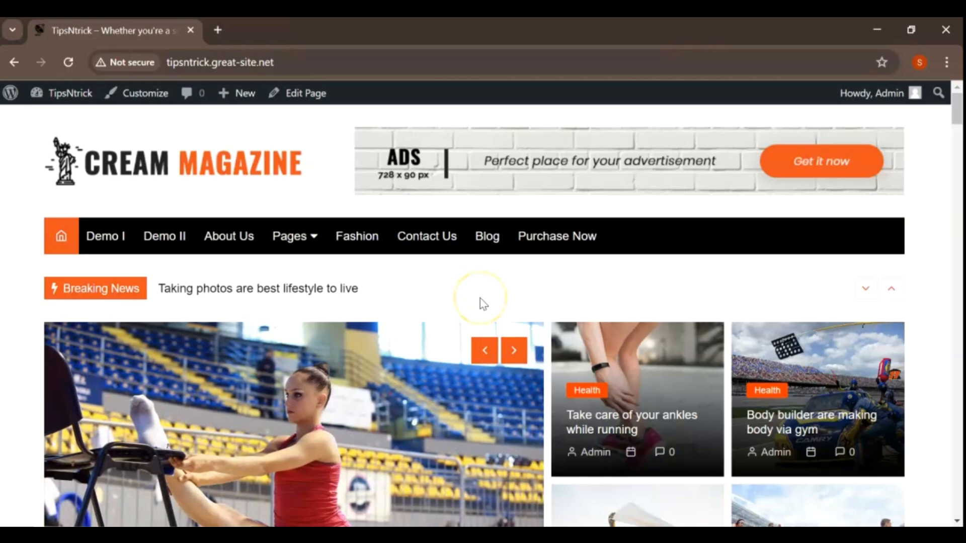
pyautogui.scroll(-2, 480, 298)
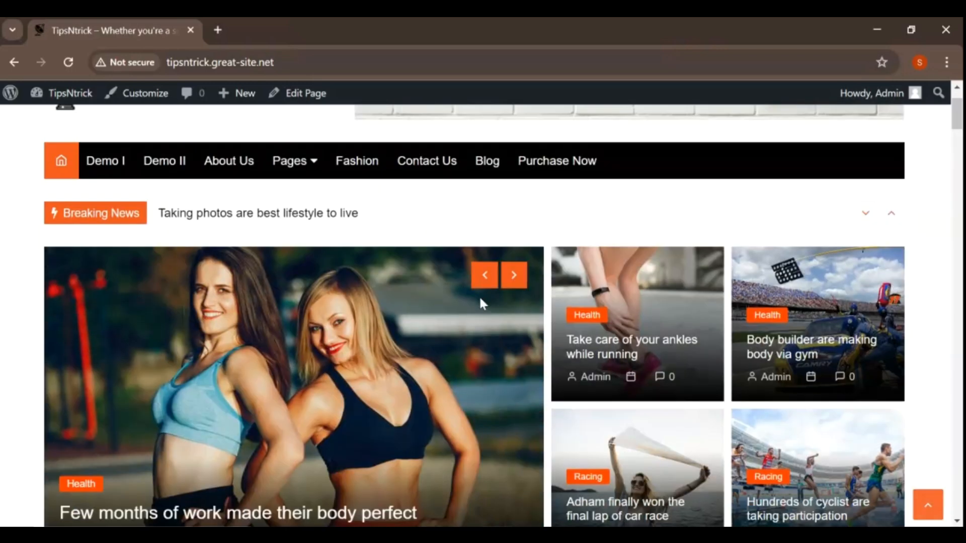
pyautogui.scroll(-7, 481, 299)
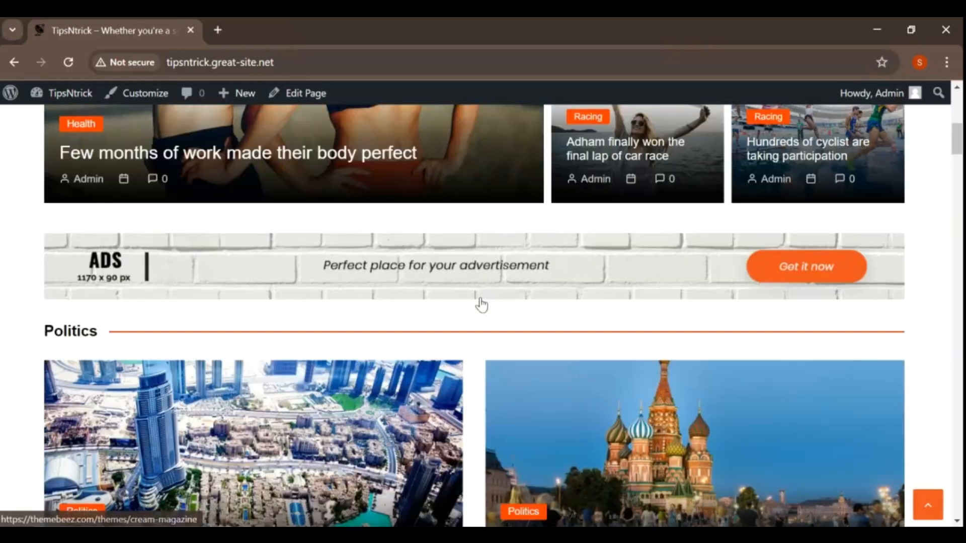
pyautogui.scroll(-14, 480, 304)
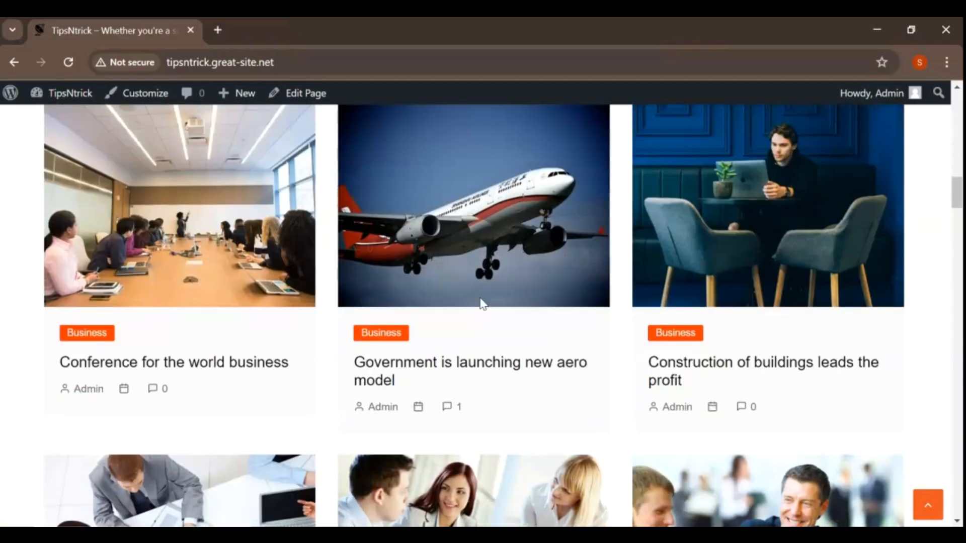
pyautogui.scroll(-17, 480, 304)
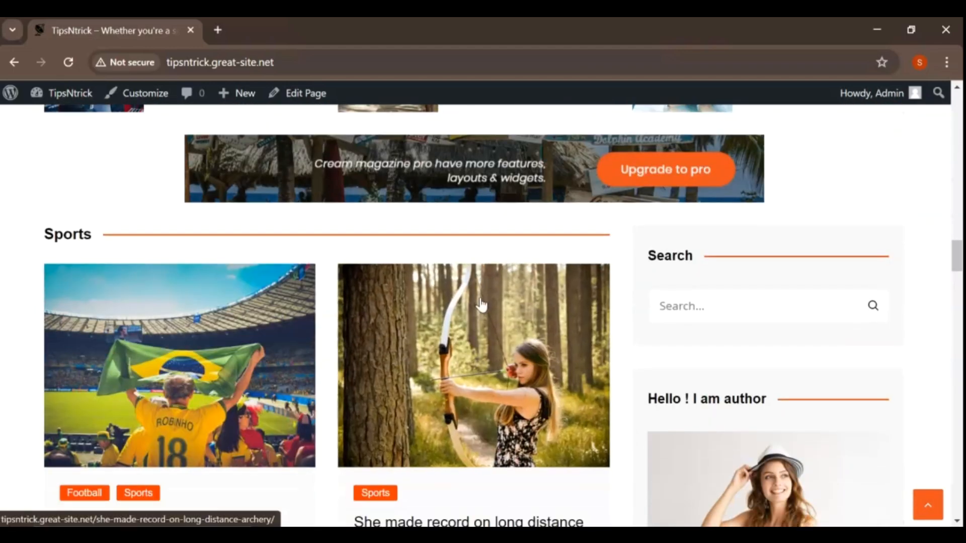
pyautogui.scroll(-10, 481, 304)
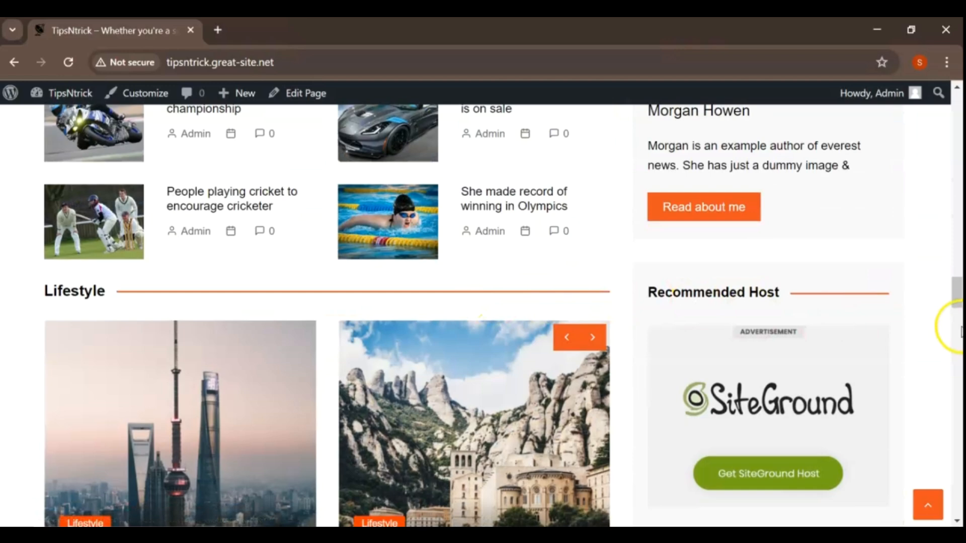
pyautogui.moveTo(953, 295); pyautogui.dragTo(958, 107)
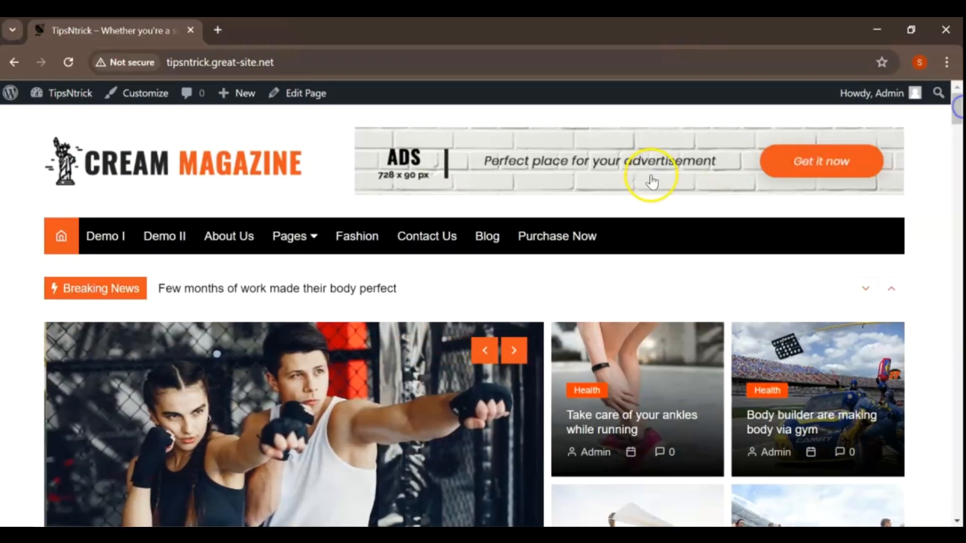
pyautogui.scroll(-9, 655, 171)
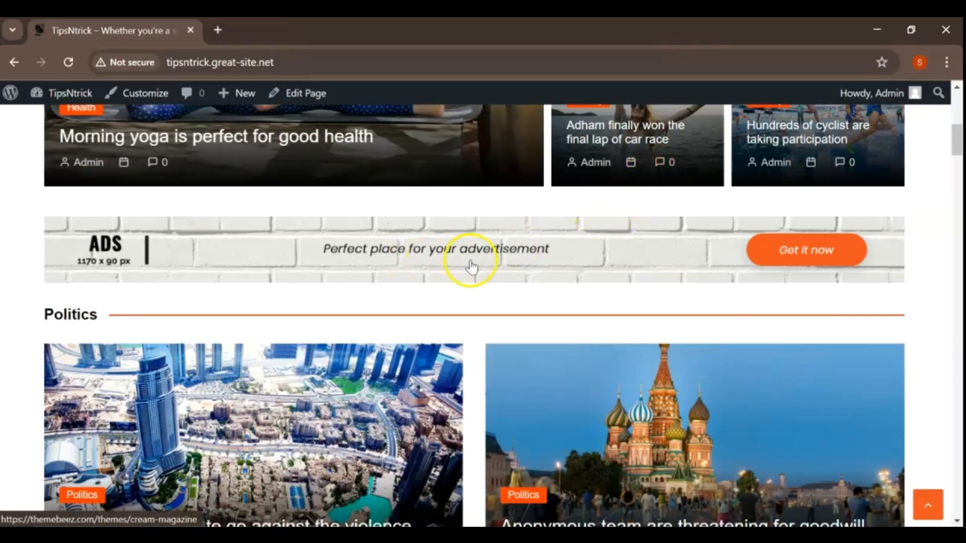
pyautogui.scroll(-20, 470, 264)
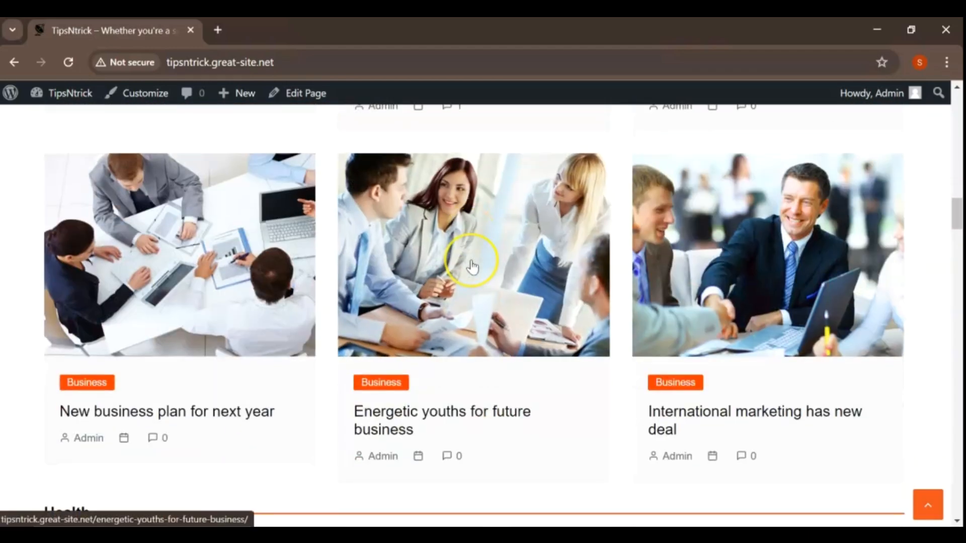
pyautogui.scroll(-15, 471, 264)
pyautogui.scroll(-7, 471, 263)
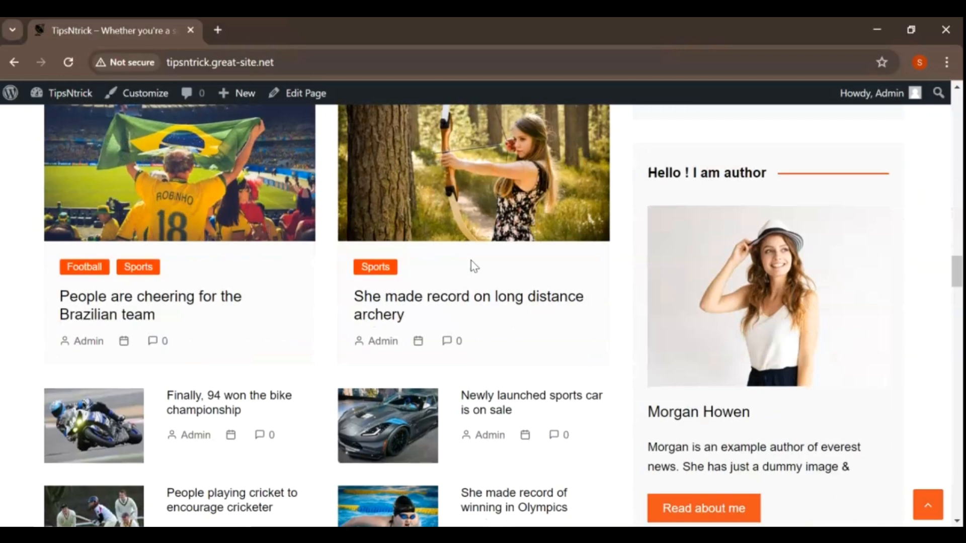
pyautogui.scroll(-8, 474, 266)
pyautogui.scroll(-10, 473, 267)
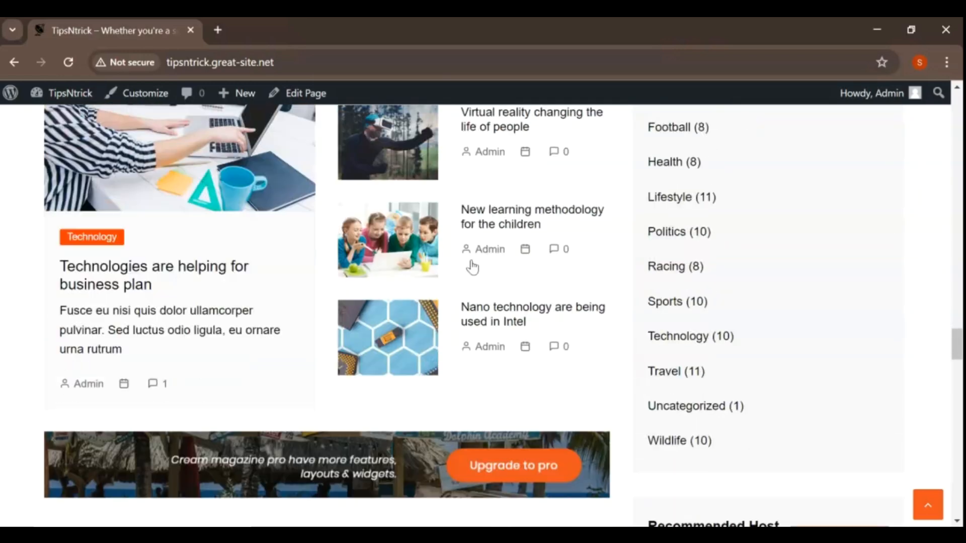
pyautogui.scroll(-6, 471, 267)
pyautogui.scroll(-10, 471, 267)
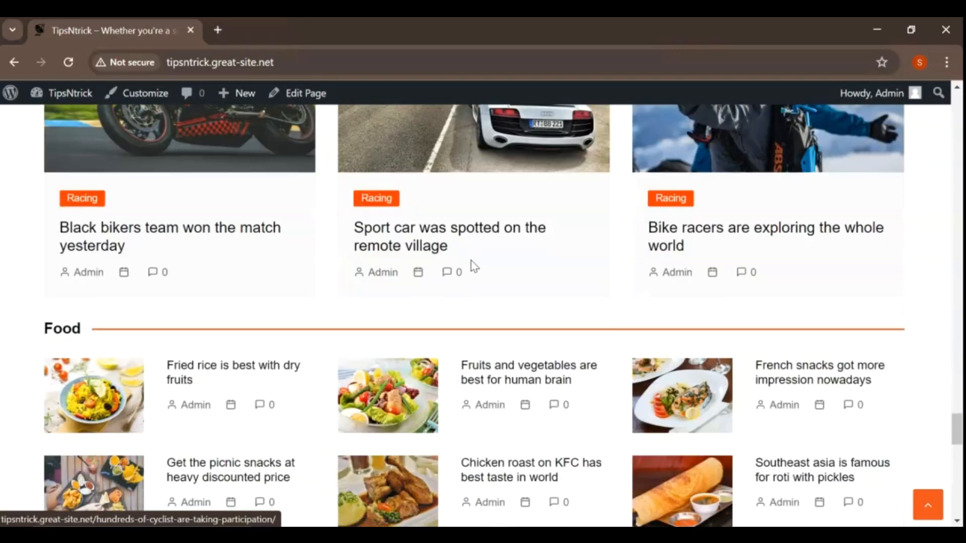
pyautogui.click(928, 505)
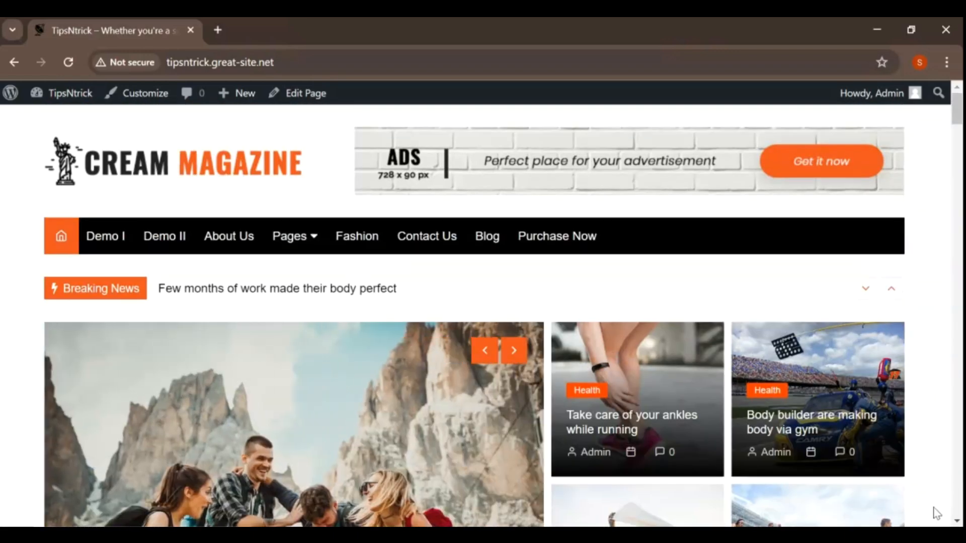
# Return to the admin dashboard and review the full list of the site's pages, from About Us to the last entry.
pyautogui.moveTo(71, 94)
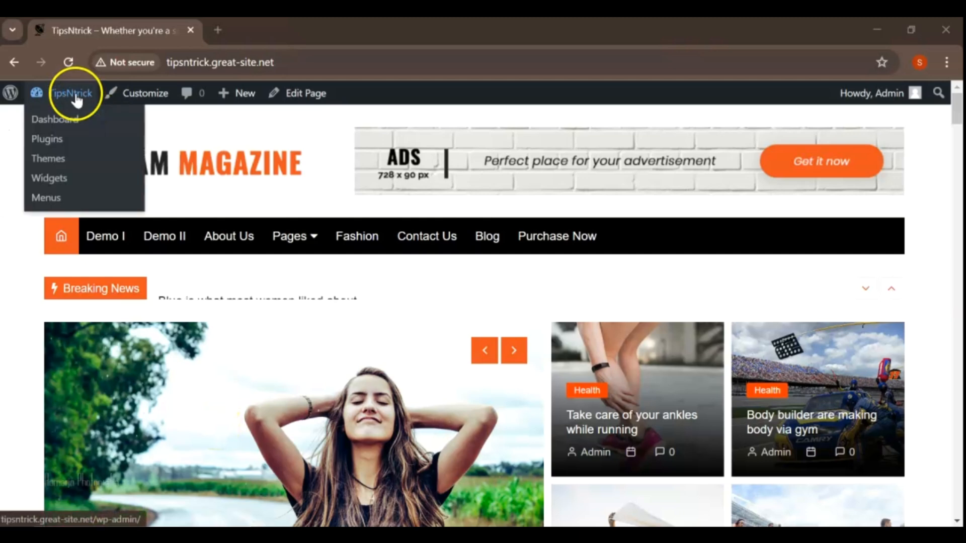
pyautogui.click(63, 122)
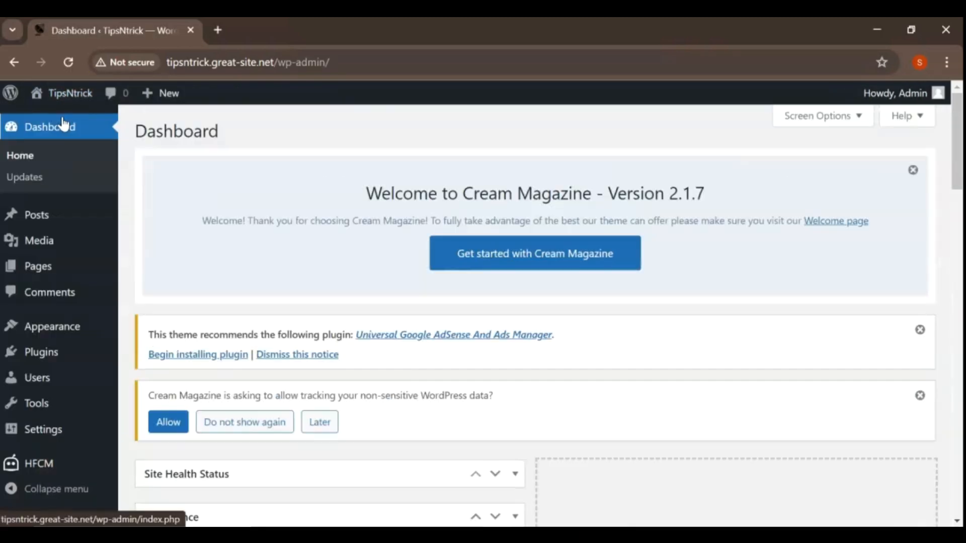
pyautogui.moveTo(54, 276)
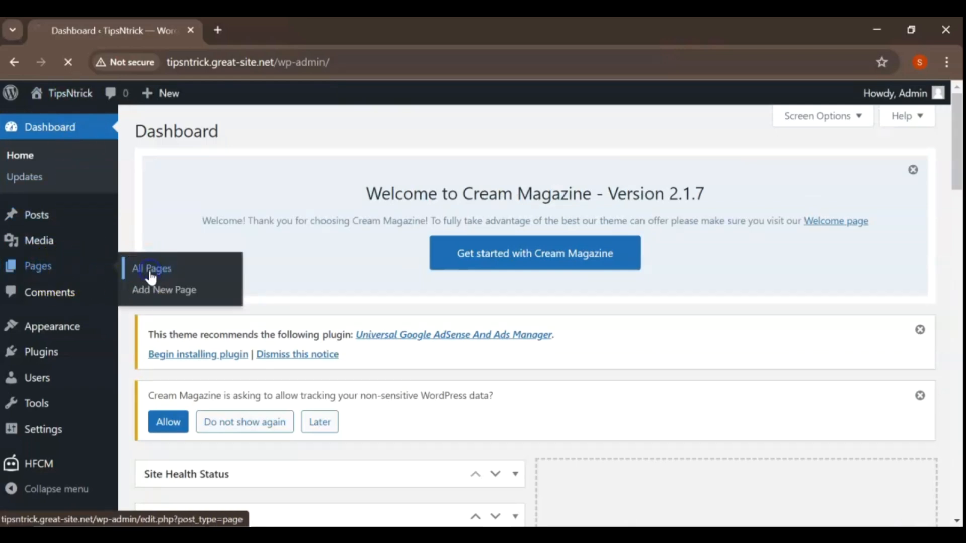
pyautogui.scroll(-1, 471, 309)
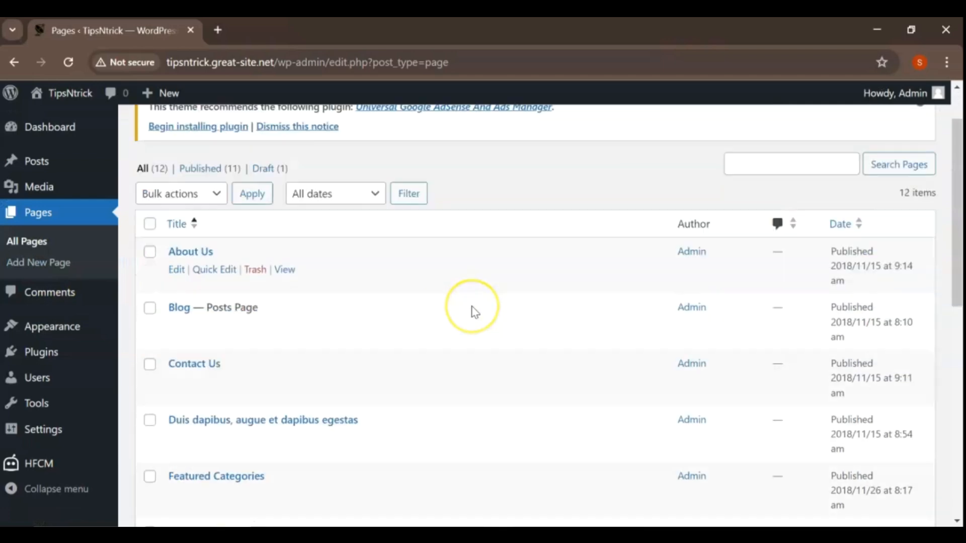
pyautogui.scroll(-8, 472, 307)
pyautogui.scroll(10, 475, 312)
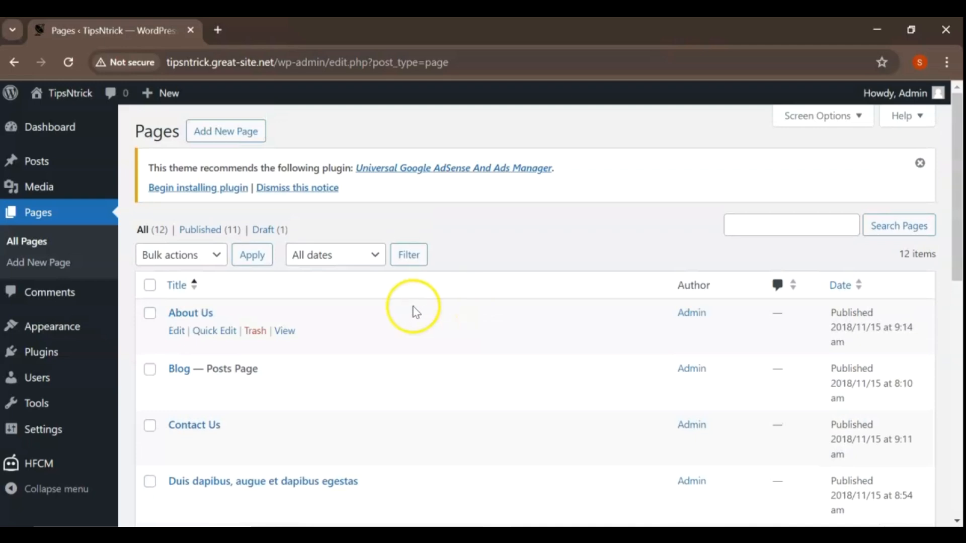
pyautogui.moveTo(77, 336)
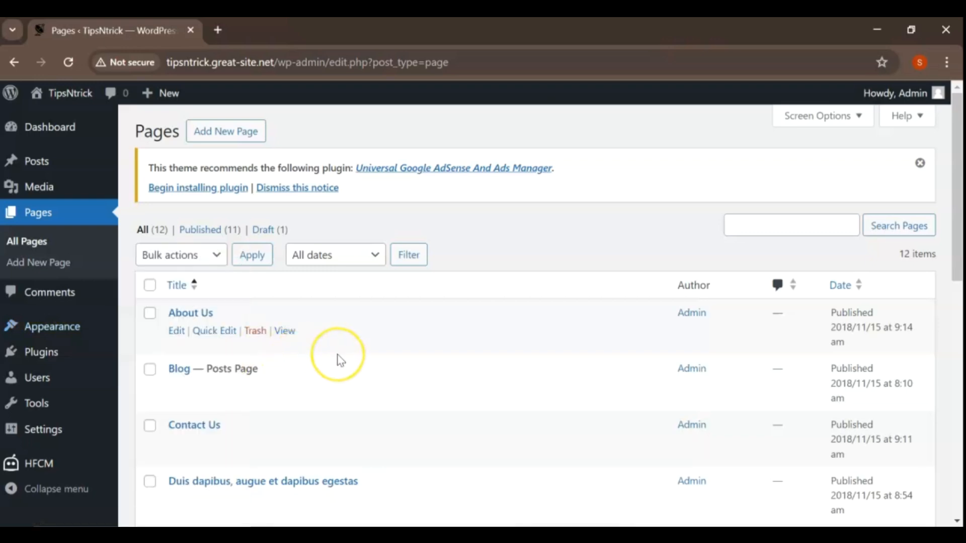
pyautogui.scroll(-5, 340, 361)
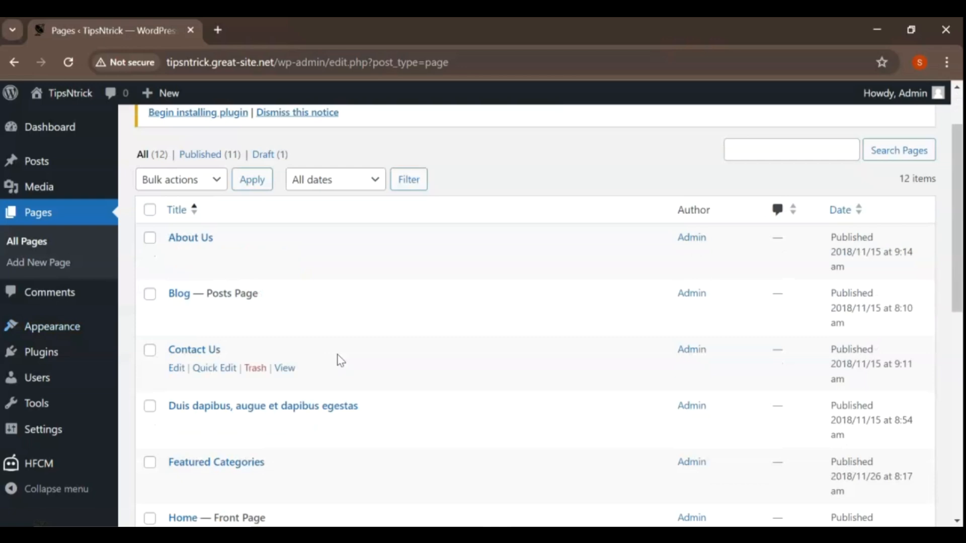
pyautogui.scroll(-2, 341, 361)
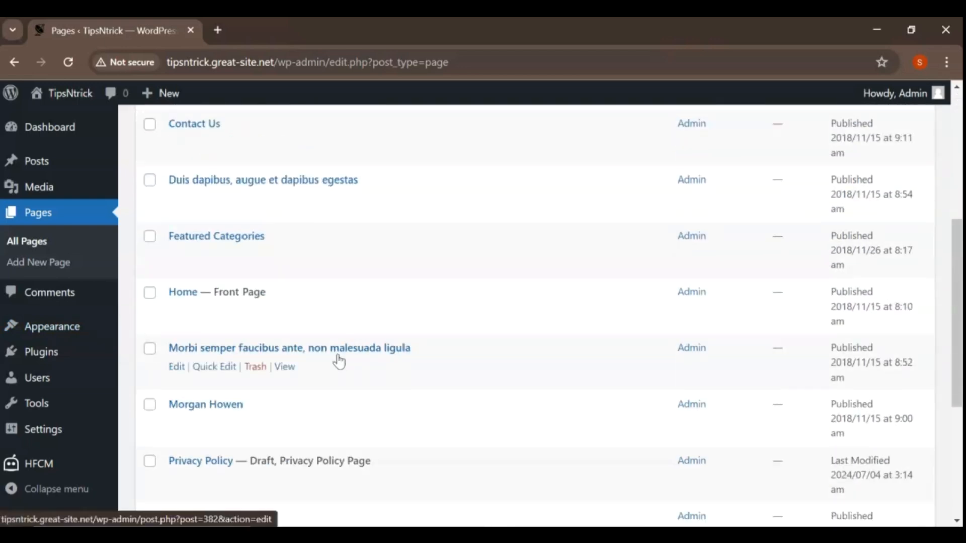
pyautogui.scroll(-5, 340, 361)
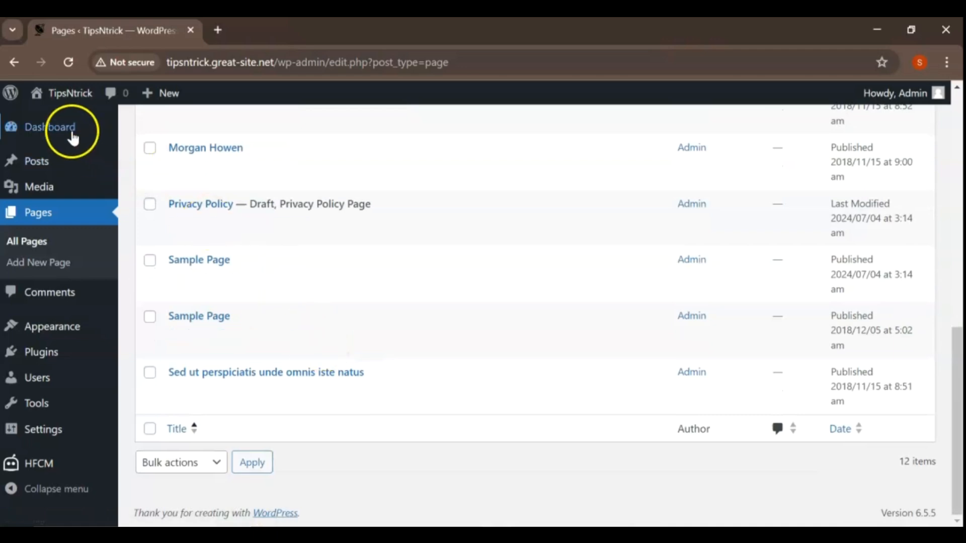
# Visit the live site again and examine the home page's navigation, featured posts, advertisement banner, and Politics and Business sections.
pyautogui.moveTo(69, 96)
pyautogui.click(63, 121)
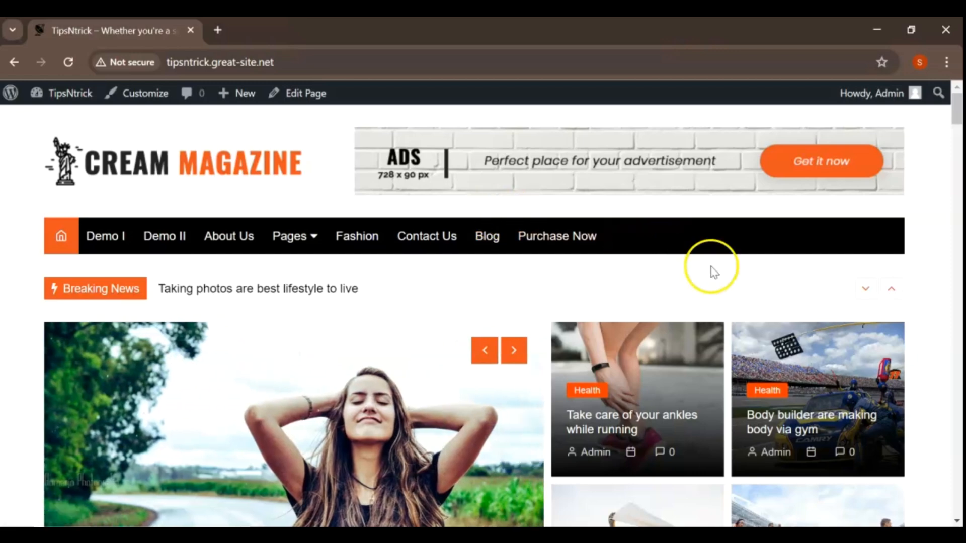
pyautogui.scroll(-4, 728, 282)
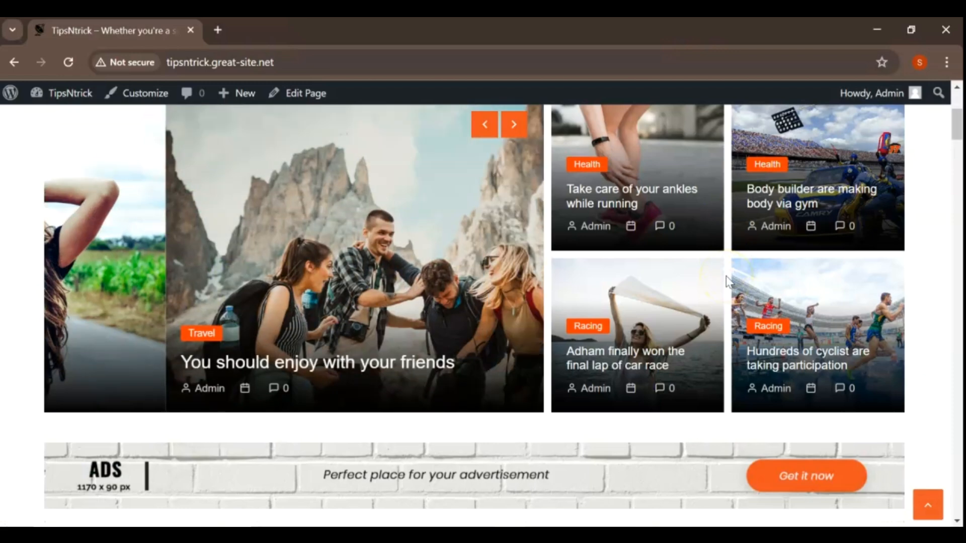
pyautogui.scroll(-3, 728, 282)
pyautogui.scroll(-5, 726, 277)
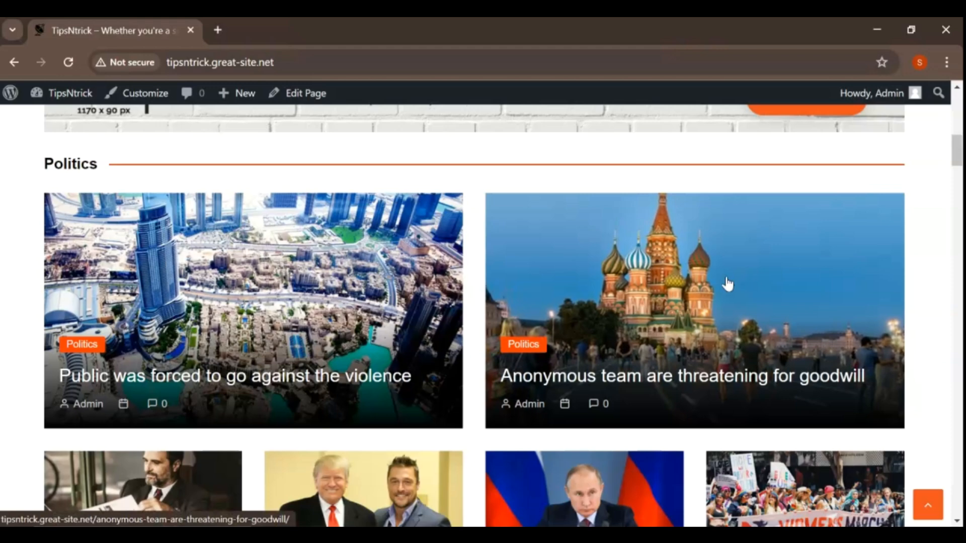
pyautogui.scroll(-1, 727, 285)
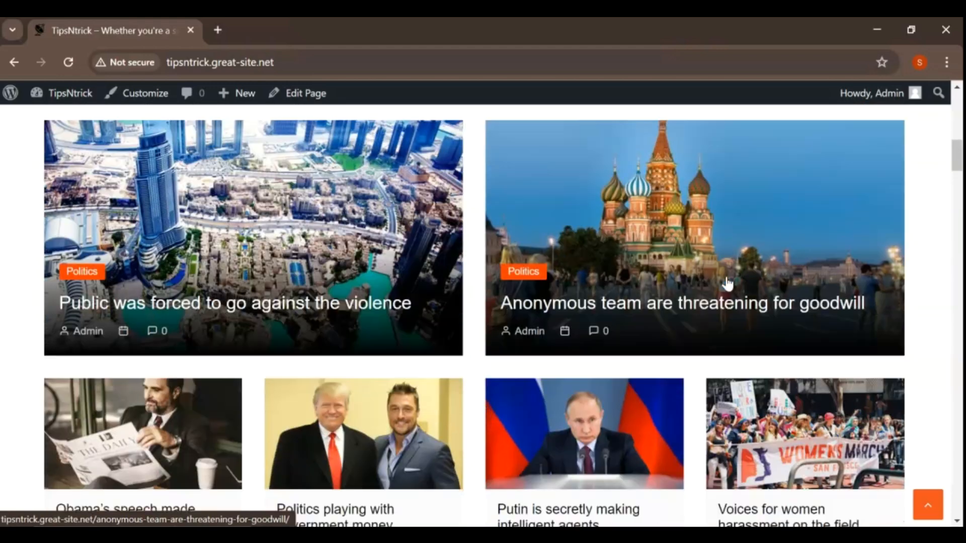
pyautogui.scroll(-3, 725, 278)
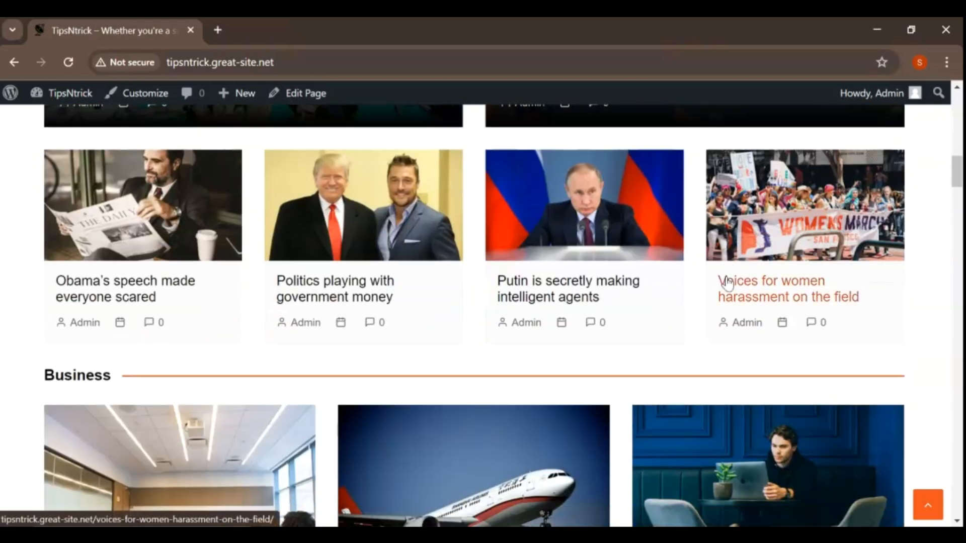
pyautogui.scroll(-6, 727, 285)
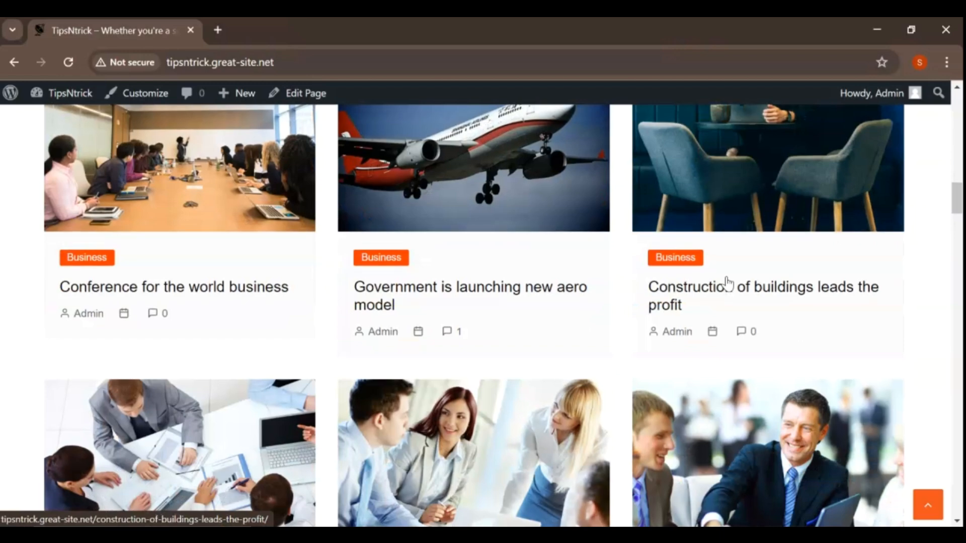
pyautogui.scroll(-3, 727, 282)
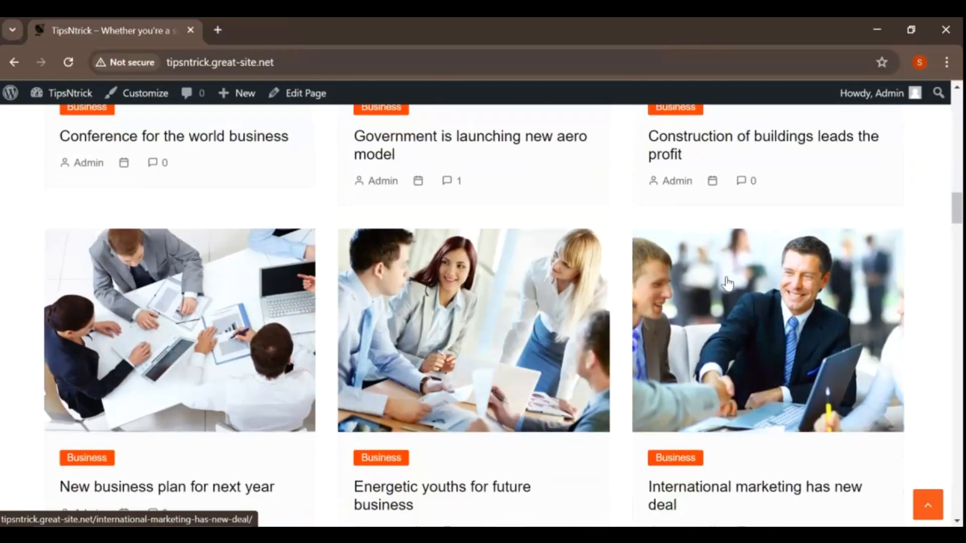
pyautogui.click(699, 283)
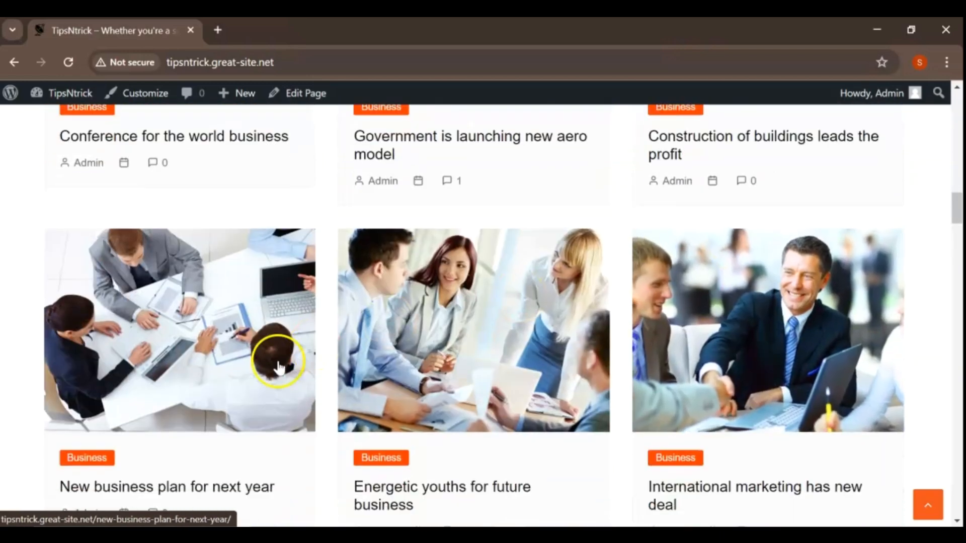